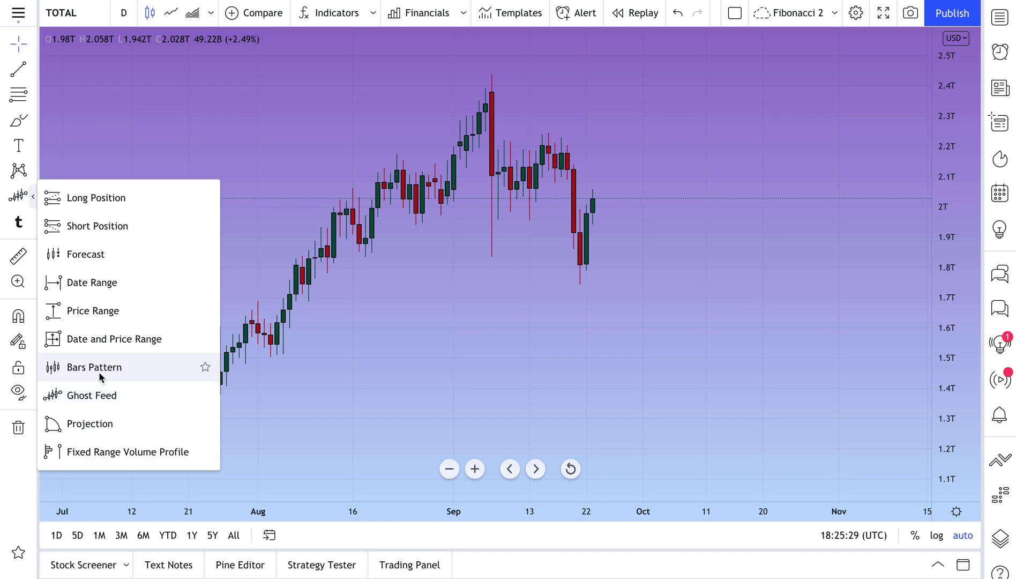
# Examine the TOTAL chart's price history from mid-2020 to September 2021 for a rally to reuse as a pattern.
pyautogui.click(352, 334)
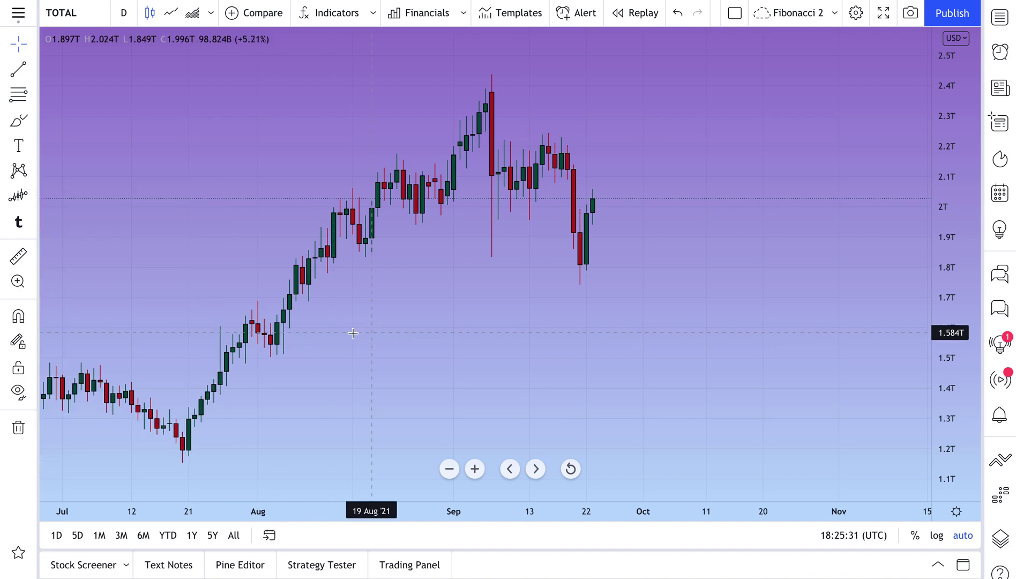
pyautogui.scroll(-5, 354, 327)
pyautogui.scroll(-5, 390, 335)
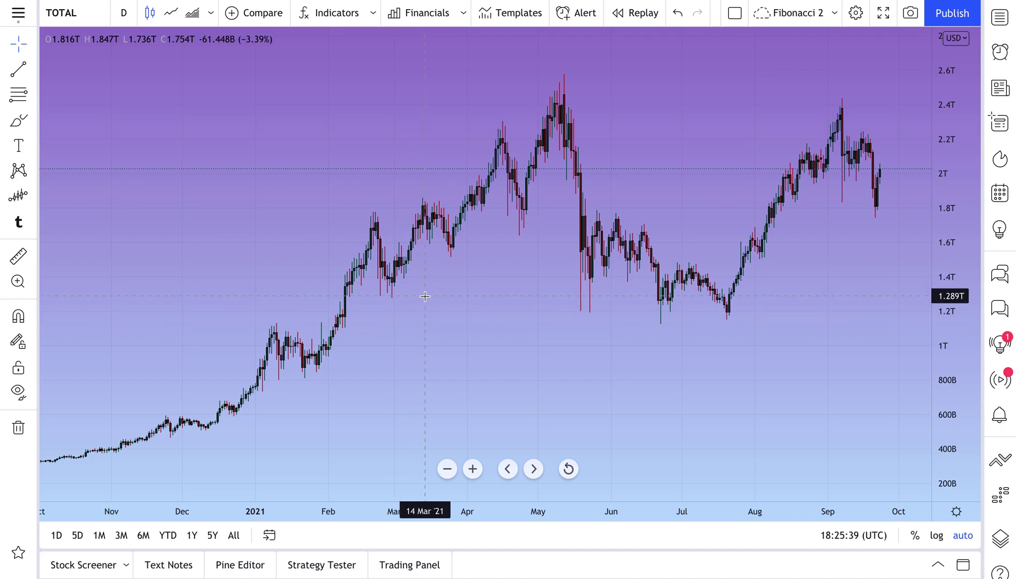
pyautogui.moveTo(425, 296); pyautogui.dragTo(383, 299)
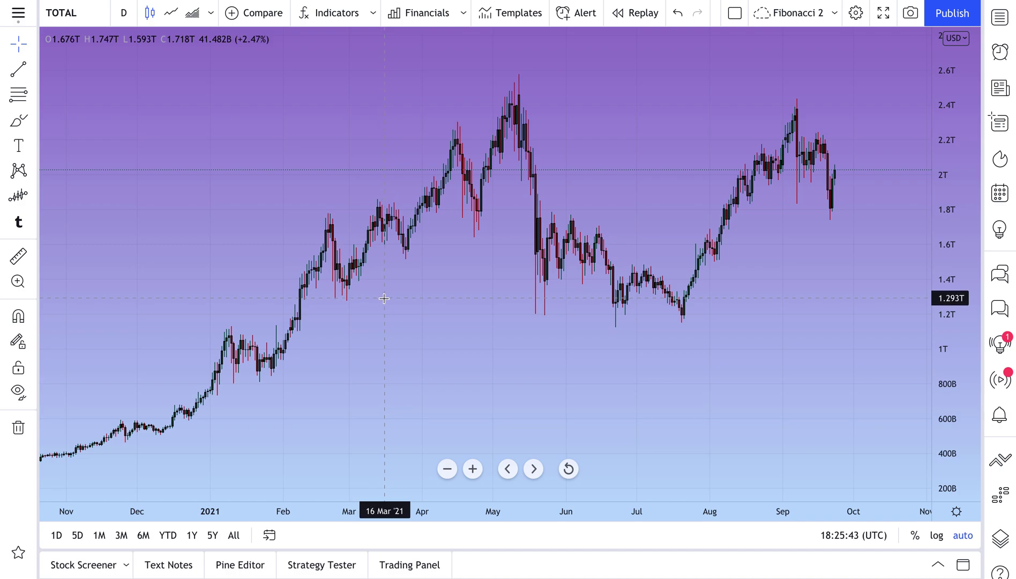
pyautogui.moveTo(385, 298); pyautogui.dragTo(669, 302)
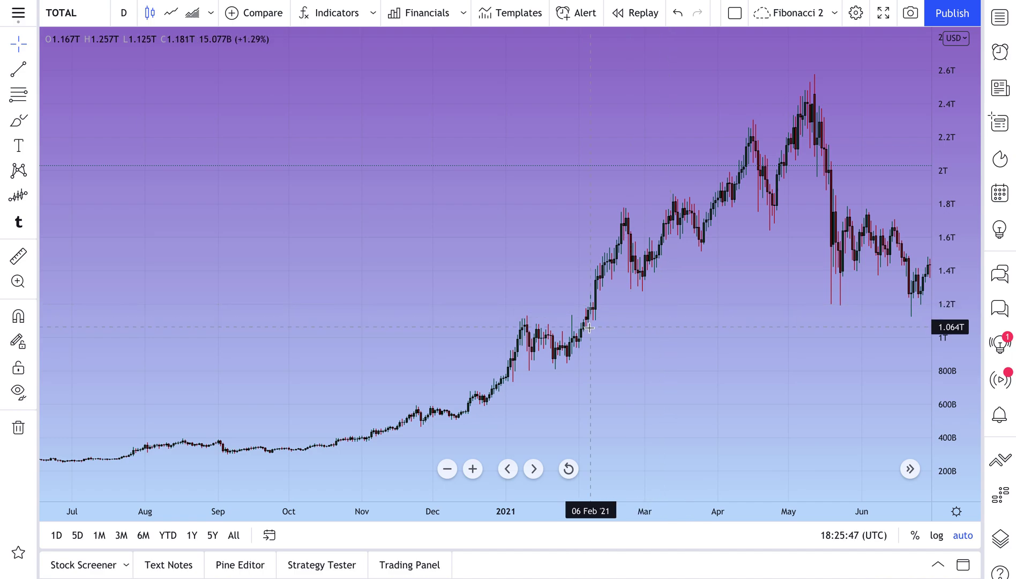
pyautogui.moveTo(496, 321); pyautogui.dragTo(755, 332)
pyautogui.moveTo(338, 372); pyautogui.dragTo(358, 323)
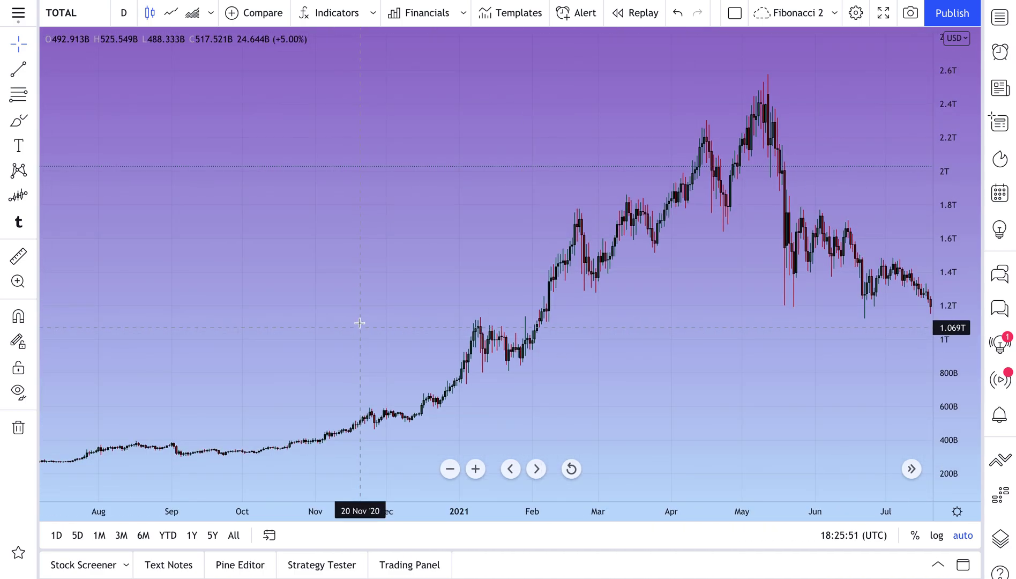
pyautogui.moveTo(599, 302); pyautogui.dragTo(303, 347)
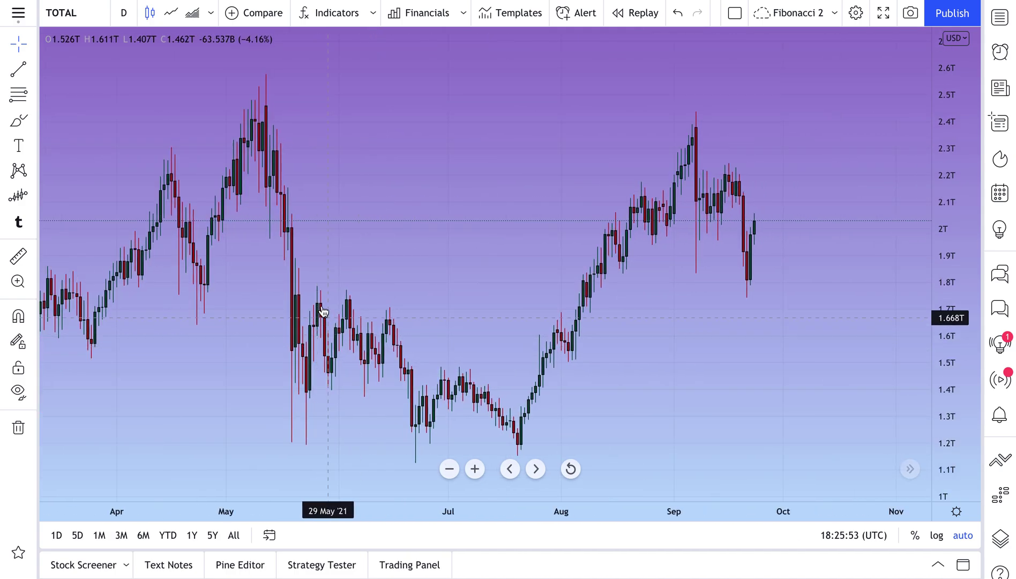
pyautogui.click(32, 197)
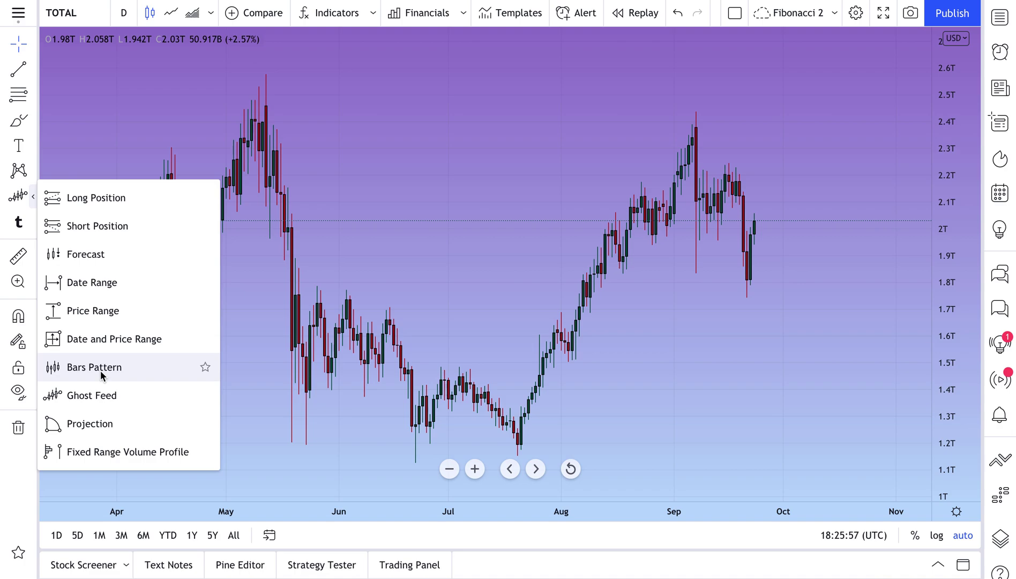
pyautogui.click(402, 318)
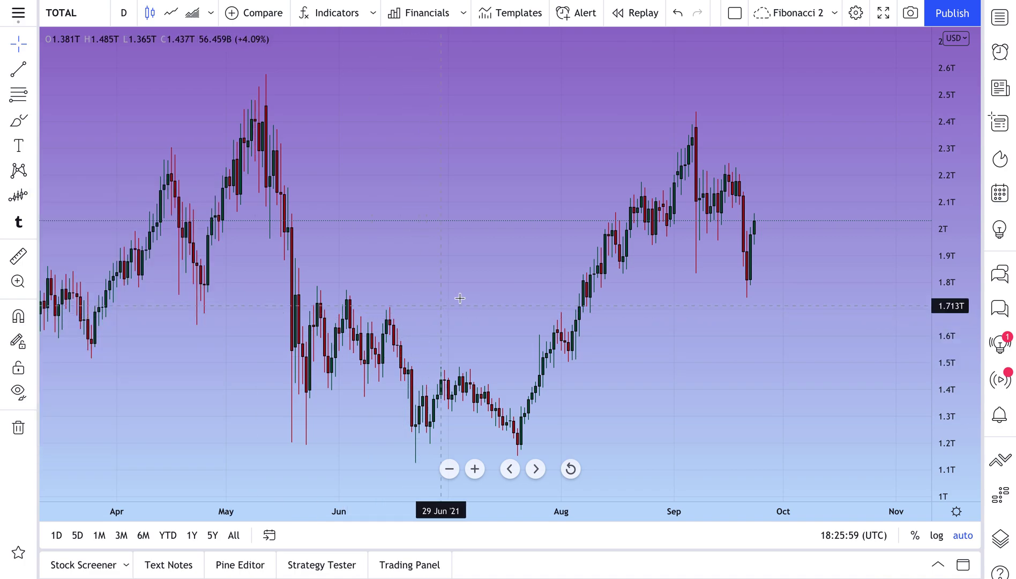
# Sketch a circle around the September low and a rising projected price path with the Brush, and undo the strokes.
pyautogui.click(18, 121)
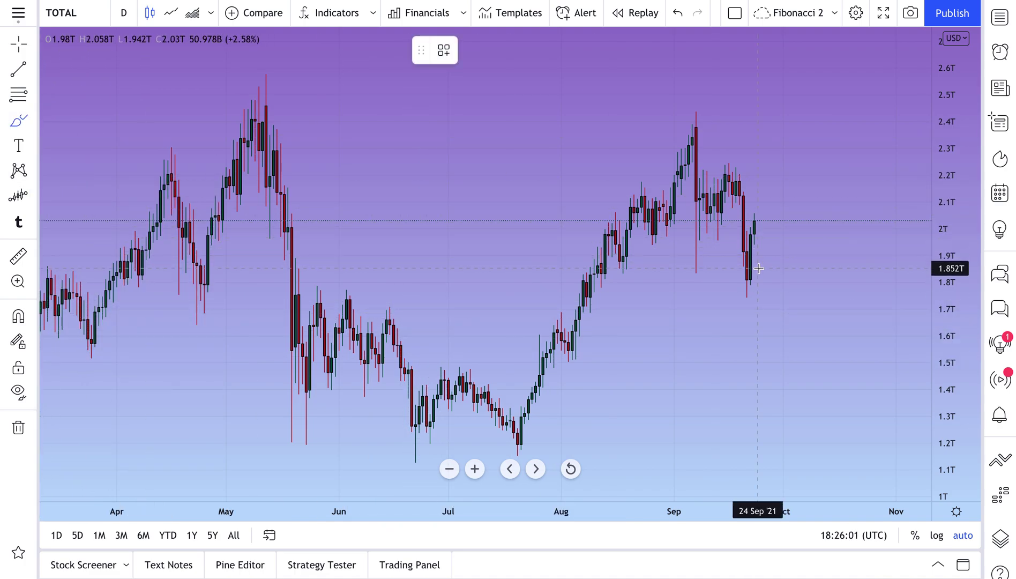
pyautogui.moveTo(755, 269)
pyautogui.mouseDown()
pyautogui.moveTo(722, 295)
pyautogui.moveTo(724, 270)
pyautogui.moveTo(758, 278)
pyautogui.mouseUp()
pyautogui.moveTo(755, 231)
pyautogui.mouseDown()
pyautogui.moveTo(785, 174)
pyautogui.moveTo(839, 188)
pyautogui.moveTo(864, 181)
pyautogui.mouseUp()
pyautogui.moveTo(884, 112); pyautogui.dragTo(912, 24)
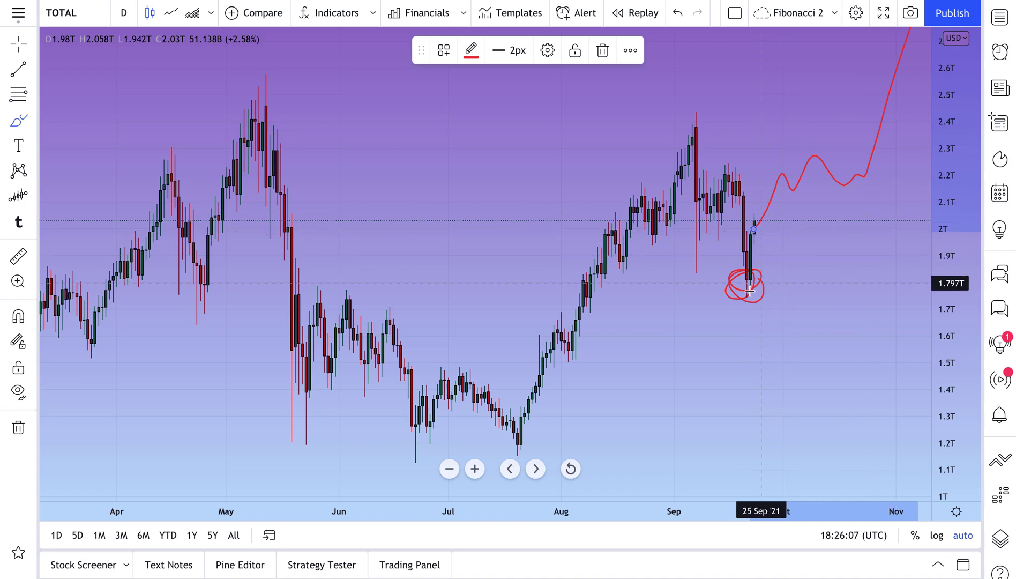
pyautogui.hotkey('ctrl', 'z')
pyautogui.hotkey('ctrl', 'z')
pyautogui.hotkey('ctrl', 'z')
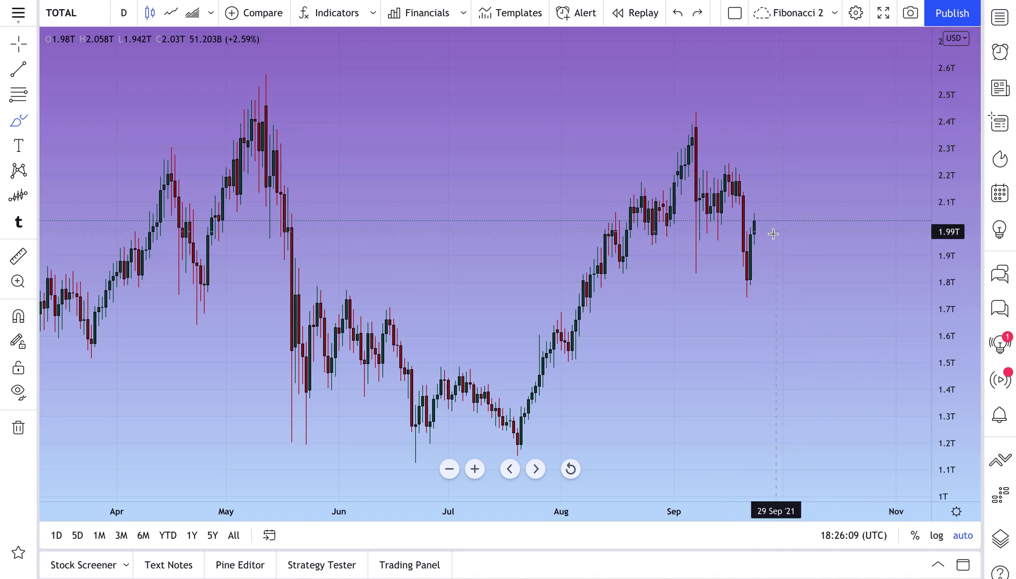
# Create a Bars Pattern from the rally between 25 Mar '21 and the mid-May 2021 peak.
pyautogui.click(31, 197)
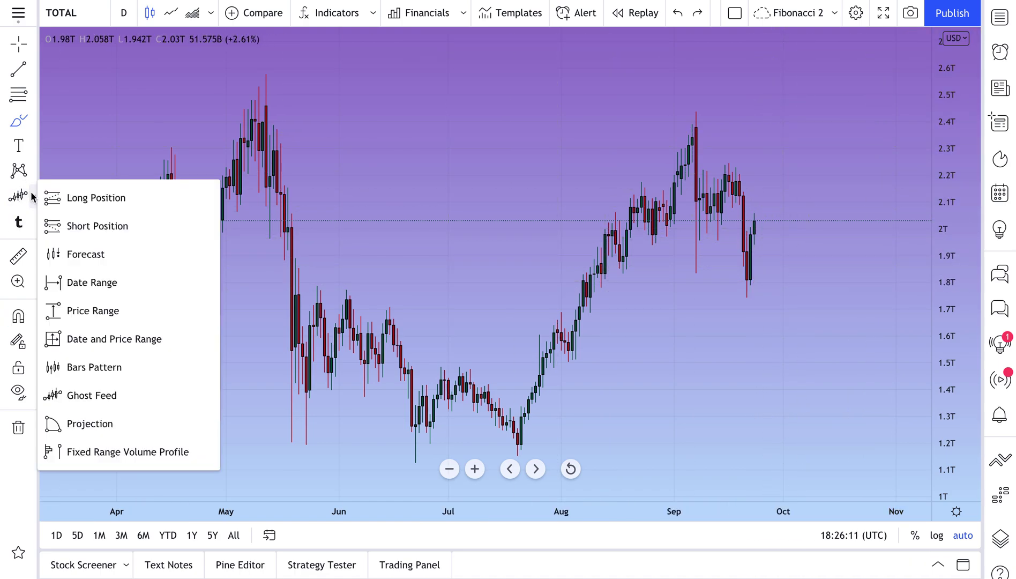
pyautogui.click(134, 367)
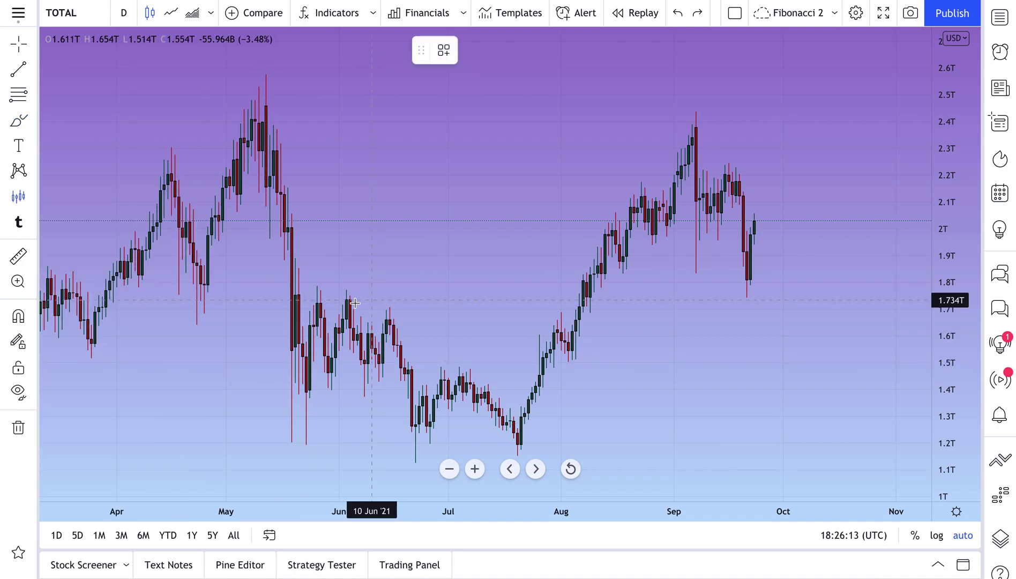
pyautogui.scroll(-4, 421, 281)
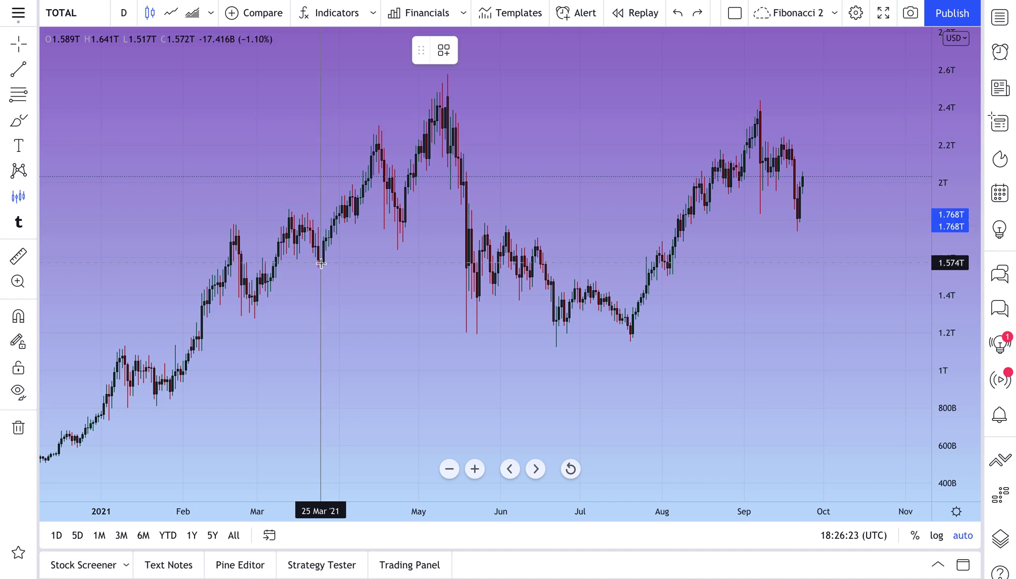
pyautogui.click(320, 226)
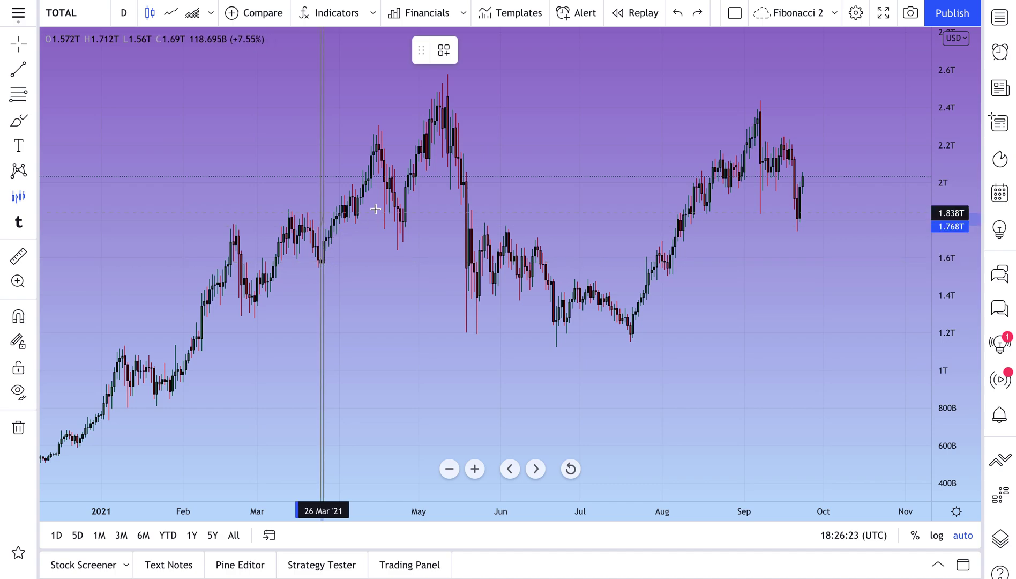
pyautogui.click(450, 102)
pyautogui.click(459, 102)
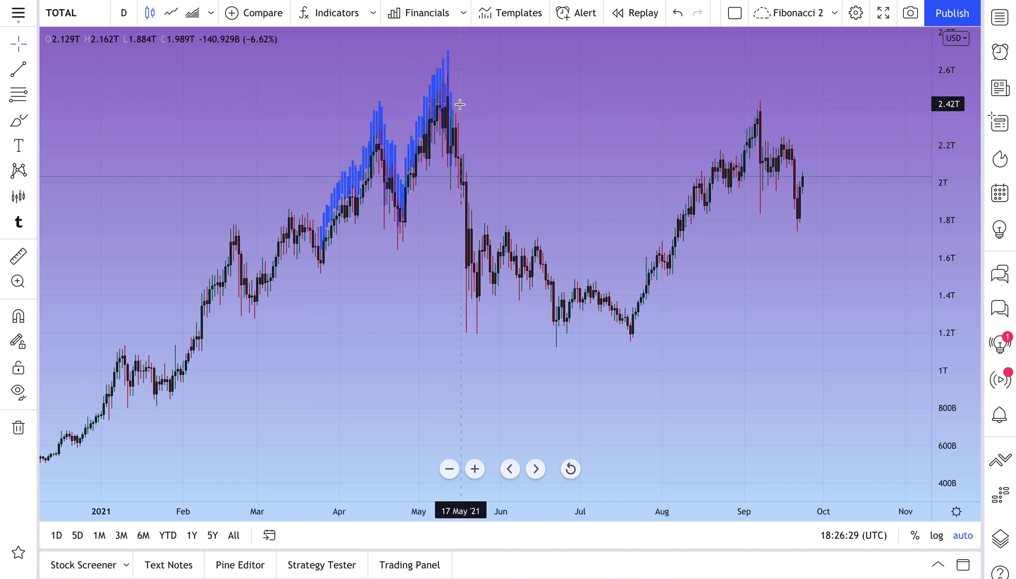
# Move the bars pattern onto the latest candles so that it spans 21 Sep '21 to 09 Nov '21.
pyautogui.moveTo(379, 140)
pyautogui.mouseDown()
pyautogui.moveTo(390, 138)
pyautogui.moveTo(413, 192)
pyautogui.moveTo(391, 347)
pyautogui.mouseUp()
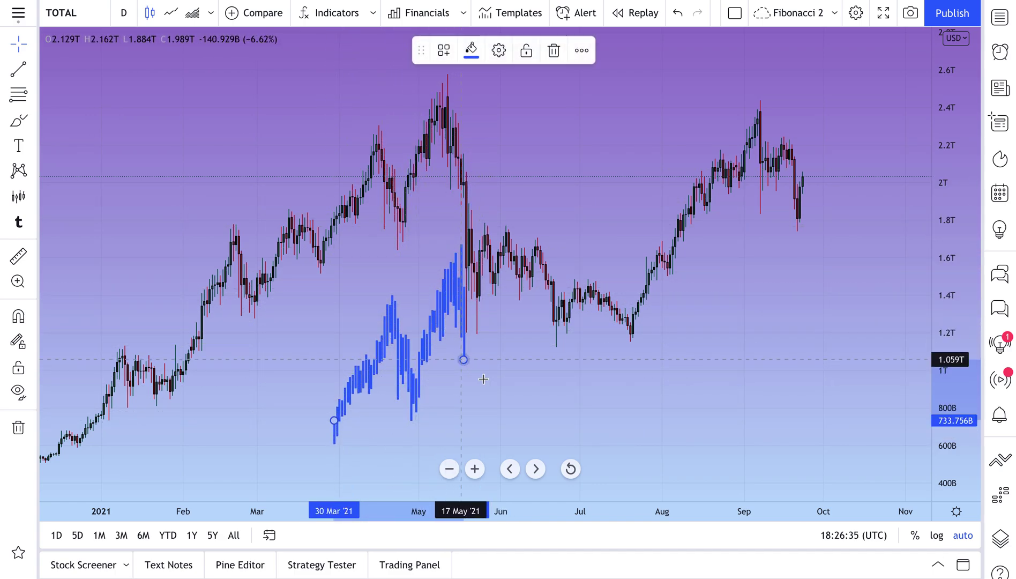
pyautogui.click(447, 382)
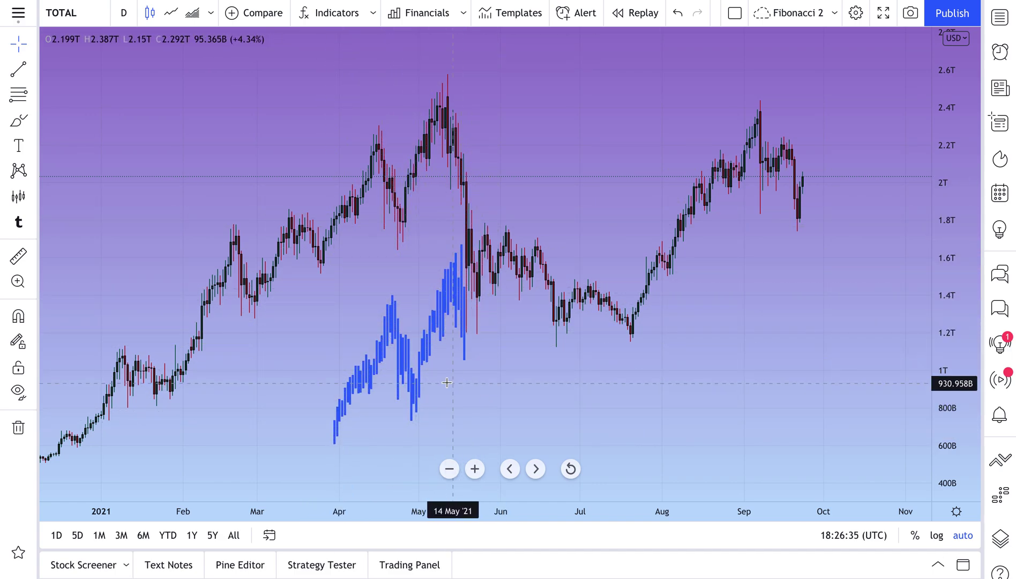
pyautogui.click(404, 366)
pyautogui.moveTo(403, 366)
pyautogui.mouseDown()
pyautogui.moveTo(592, 277)
pyautogui.moveTo(828, 209)
pyautogui.moveTo(693, 247)
pyautogui.moveTo(843, 167)
pyautogui.mouseUp()
pyautogui.moveTo(783, 268); pyautogui.dragTo(531, 304)
pyautogui.moveTo(568, 178); pyautogui.dragTo(676, 155)
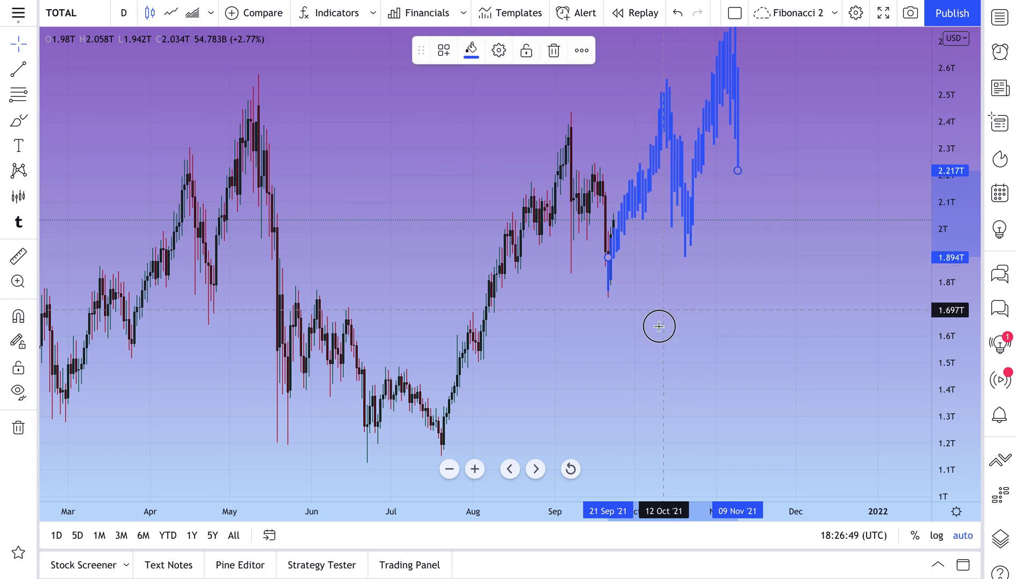
pyautogui.moveTo(658, 325); pyautogui.dragTo(626, 338)
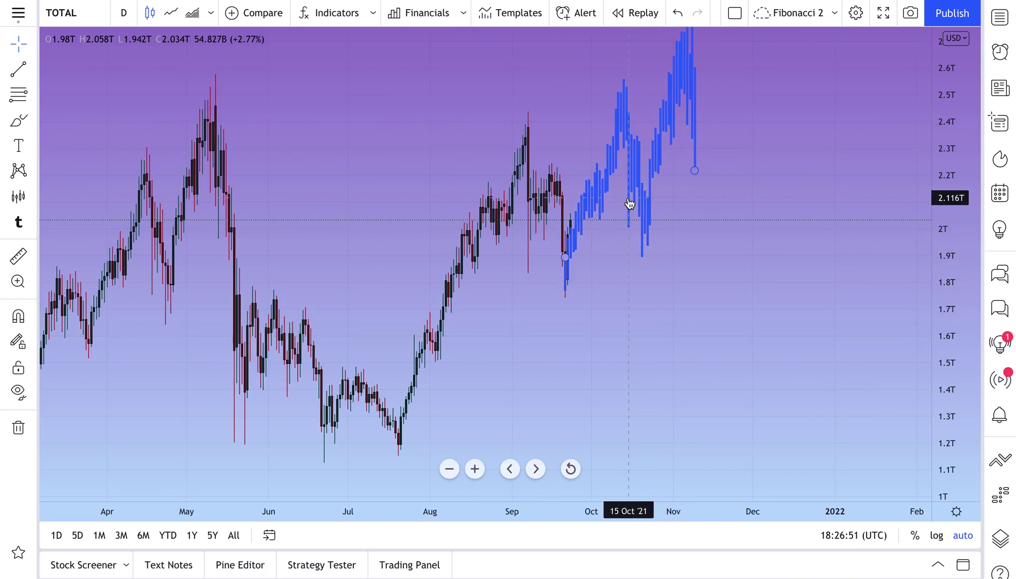
pyautogui.moveTo(941, 218); pyautogui.dragTo(938, 296)
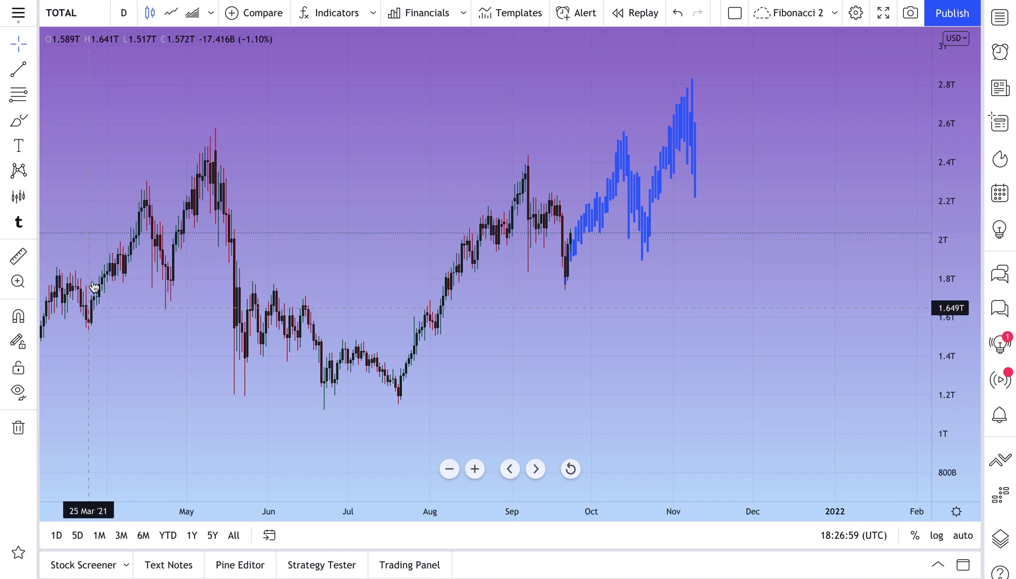
# Trace the projected pattern's path from late September to its November peak with the Brush, and undo the strokes.
pyautogui.click(20, 119)
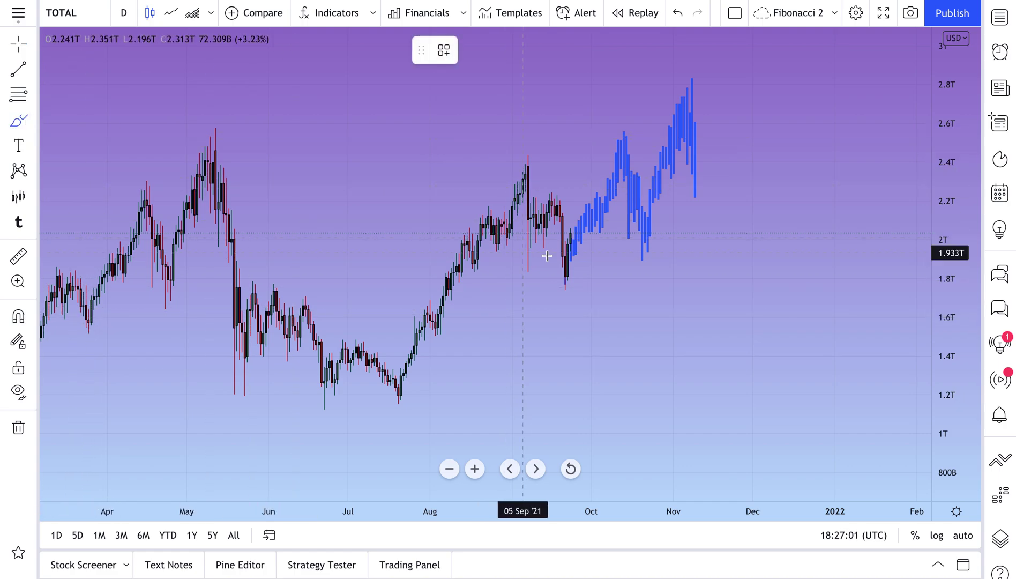
pyautogui.moveTo(567, 265)
pyautogui.mouseDown()
pyautogui.moveTo(630, 152)
pyautogui.moveTo(647, 233)
pyautogui.moveTo(695, 102)
pyautogui.mouseUp()
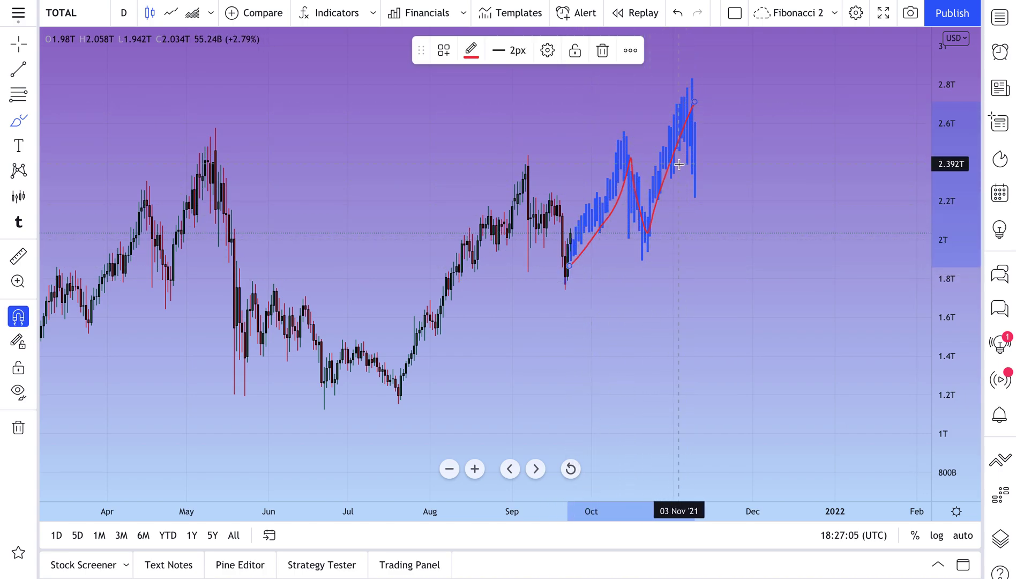
pyautogui.hotkey('ctrl', 'z')
pyautogui.hotkey('ctrl', 'z')
pyautogui.moveTo(948, 244); pyautogui.dragTo(948, 324)
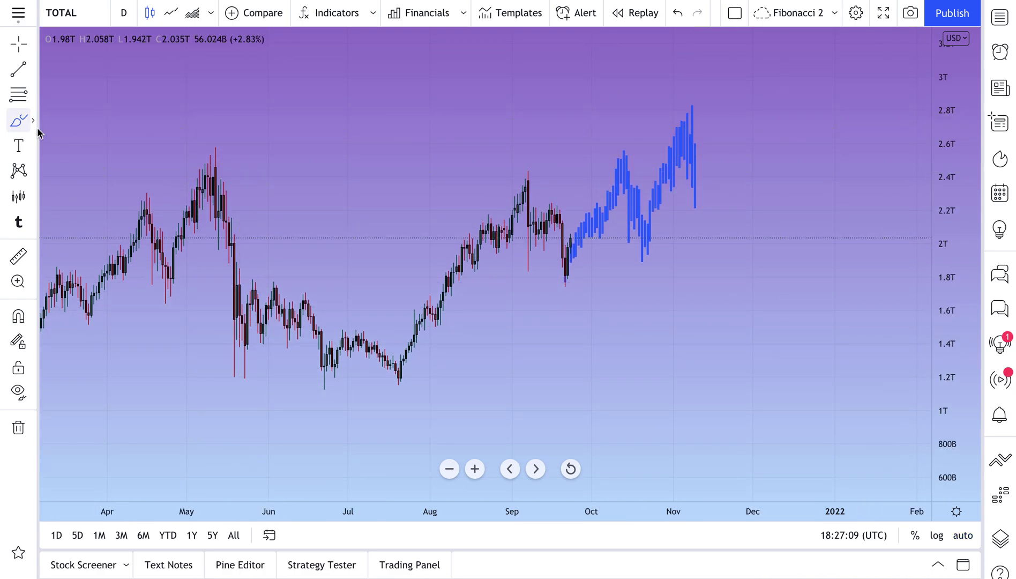
pyautogui.click(19, 121)
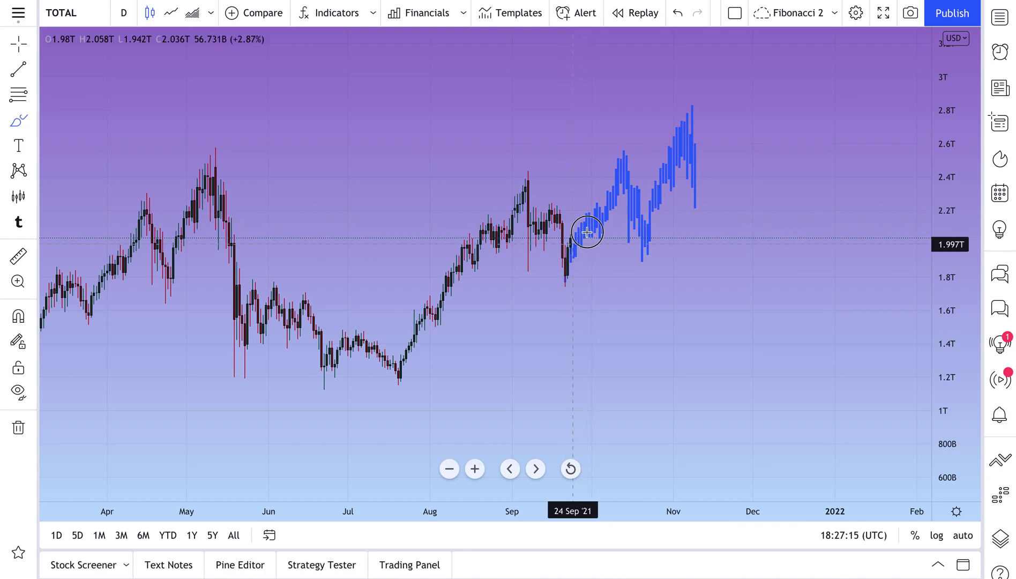
pyautogui.moveTo(572, 242)
pyautogui.mouseDown()
pyautogui.moveTo(621, 171)
pyautogui.moveTo(640, 236)
pyautogui.moveTo(690, 148)
pyautogui.mouseUp()
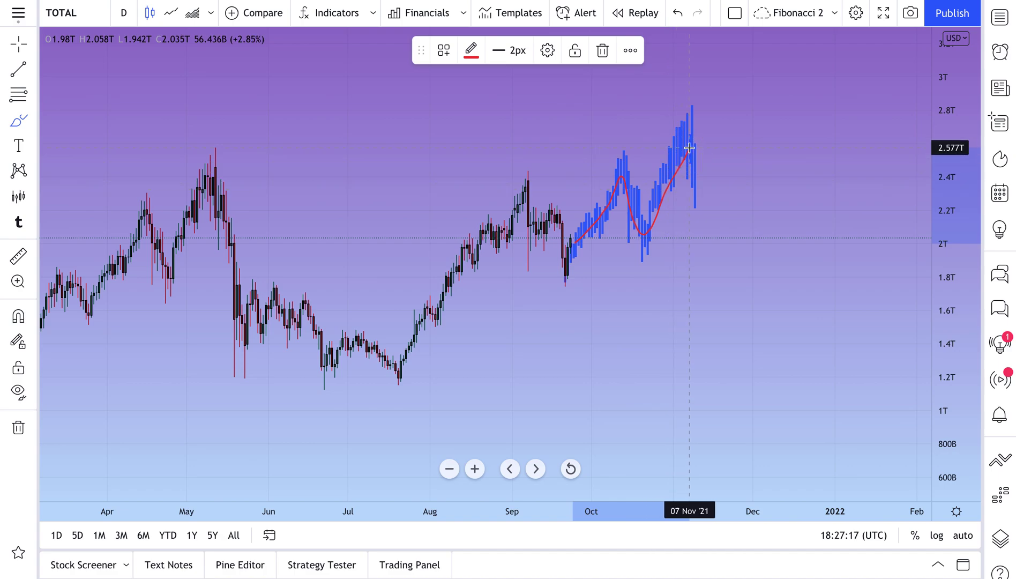
pyautogui.hotkey('ctrl', 'z')
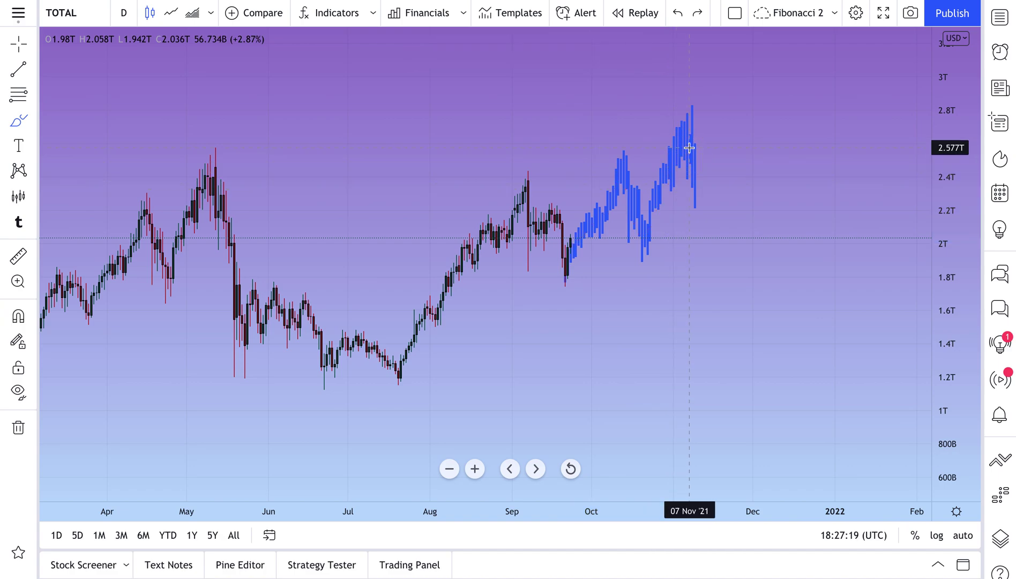
# Change the bars pattern's color to crimson in its style settings.
pyautogui.click(22, 47)
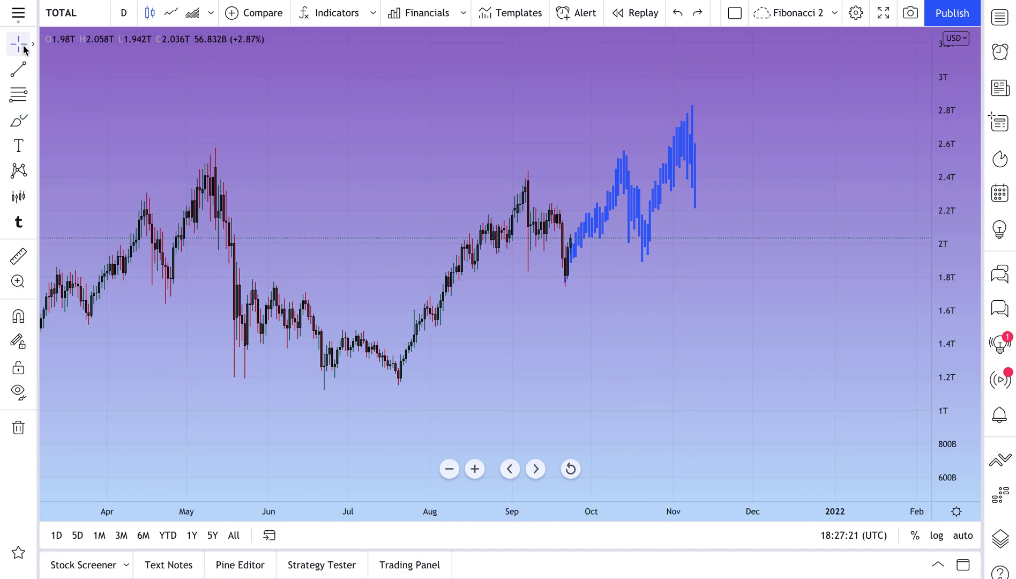
pyautogui.click(682, 153)
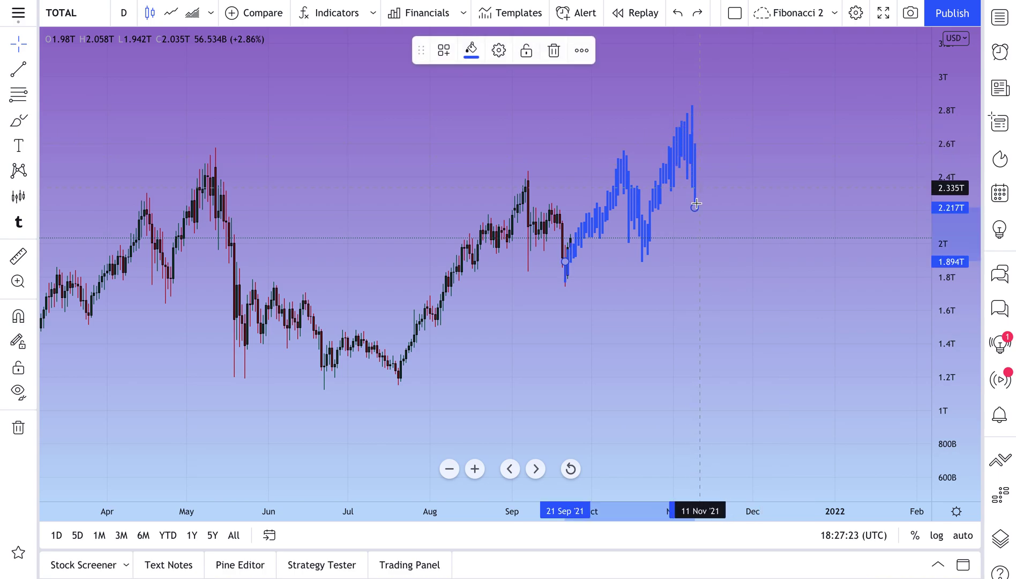
pyautogui.doubleClick(677, 159)
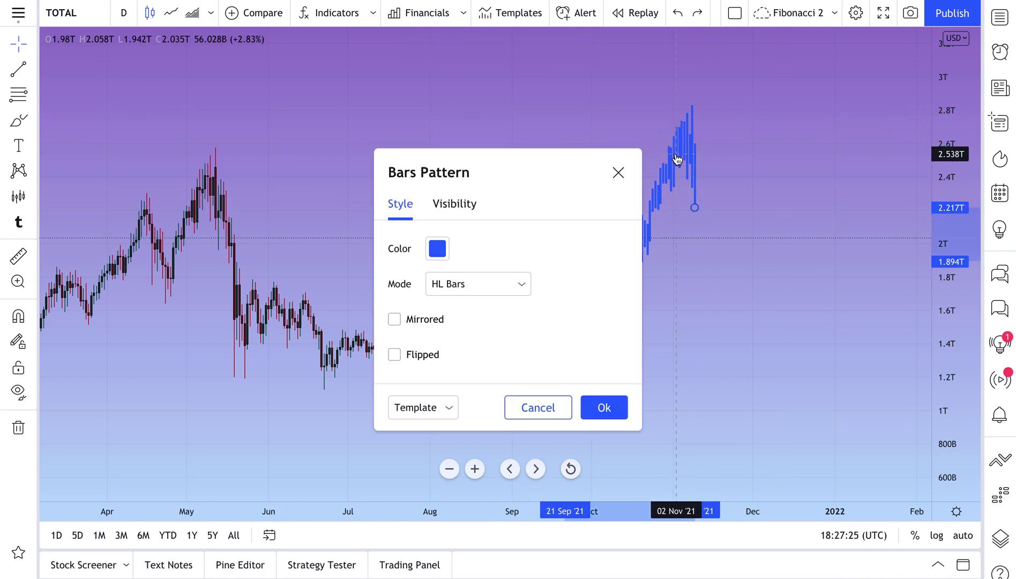
pyautogui.moveTo(512, 186); pyautogui.dragTo(278, 163)
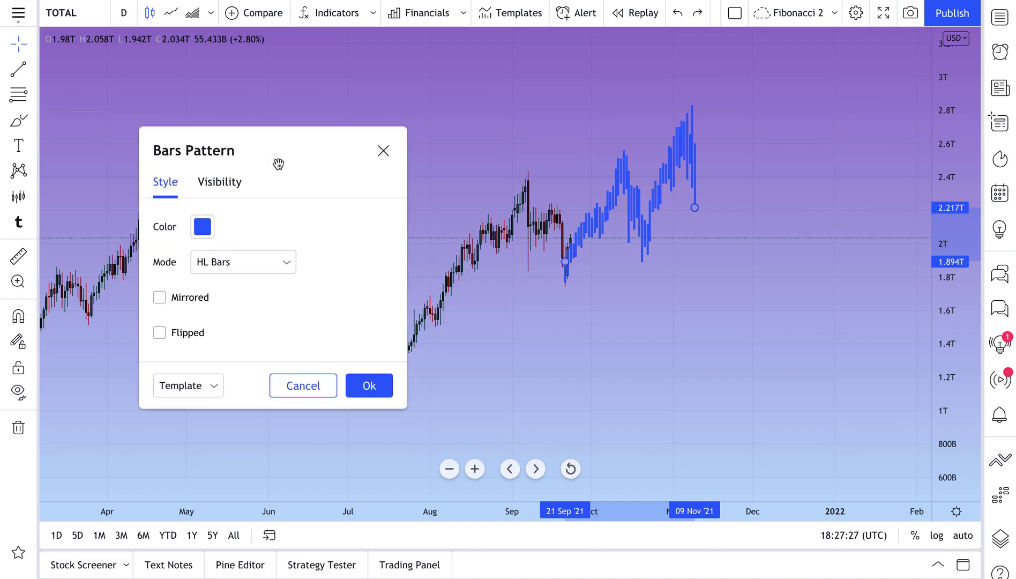
pyautogui.click(203, 230)
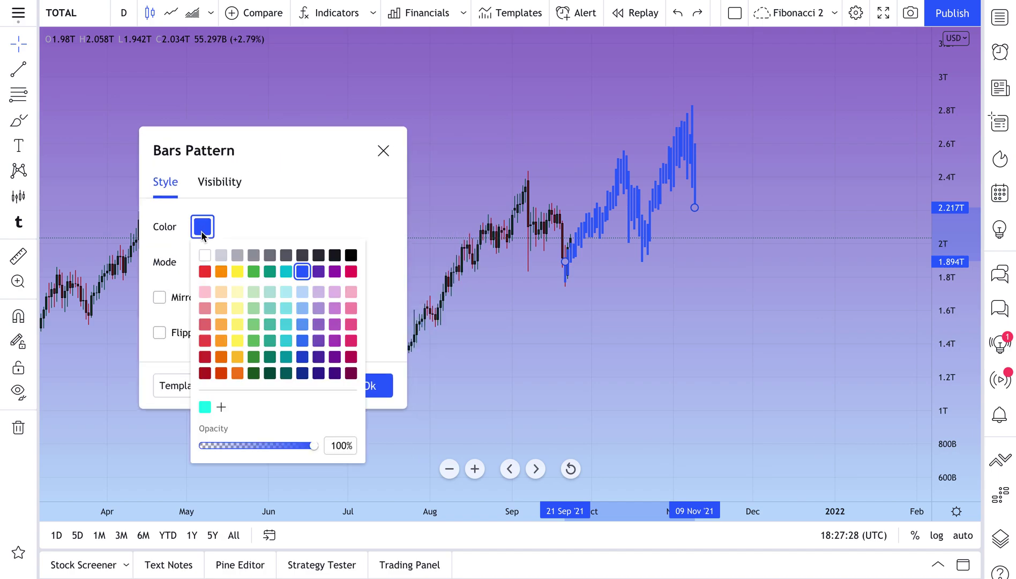
pyautogui.click(350, 257)
pyautogui.click(320, 286)
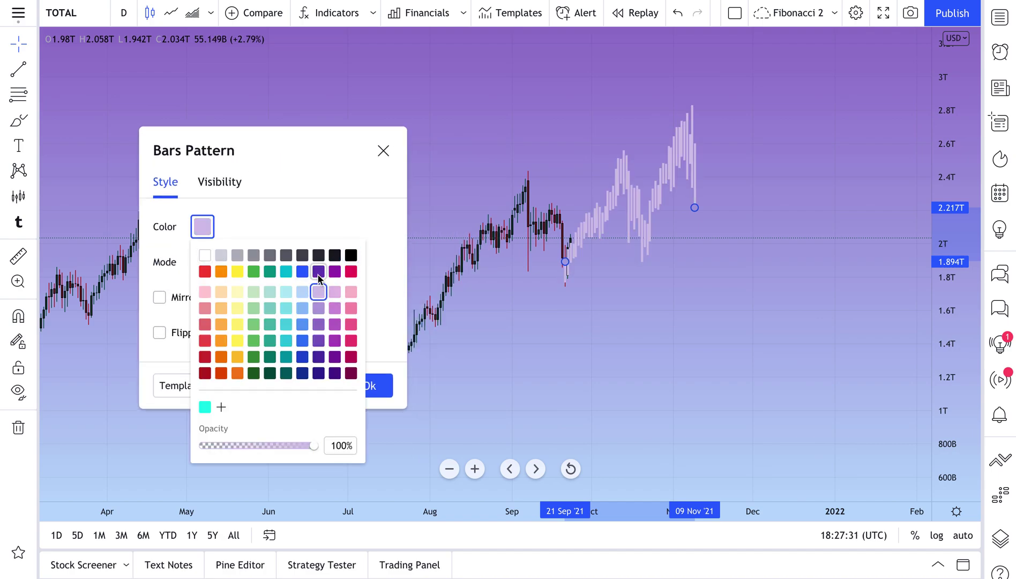
pyautogui.click(319, 272)
pyautogui.click(352, 273)
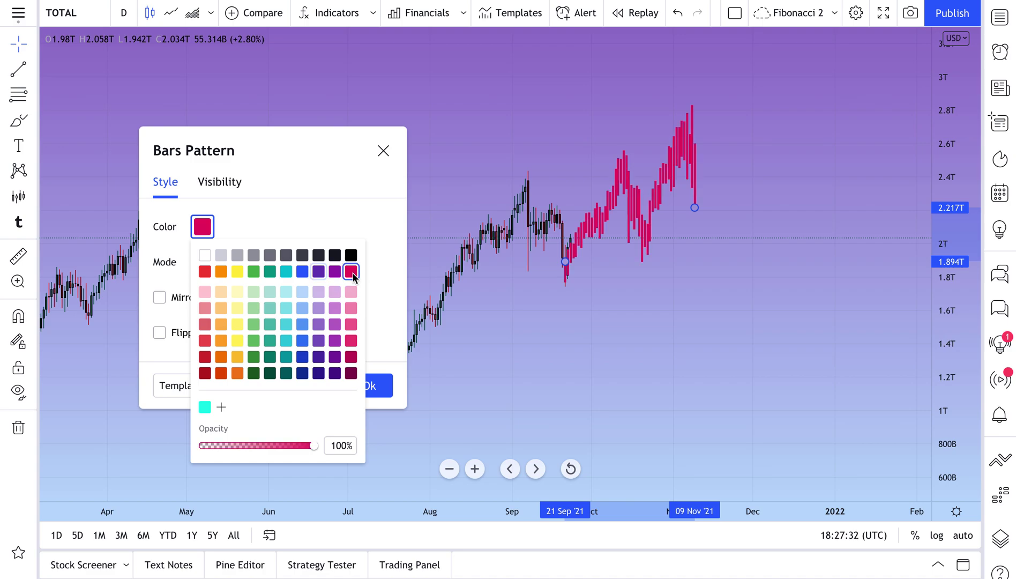
pyautogui.click(257, 210)
# Try the OC Bars mode on the bars pattern, and return it to HL Bars.
pyautogui.click(218, 264)
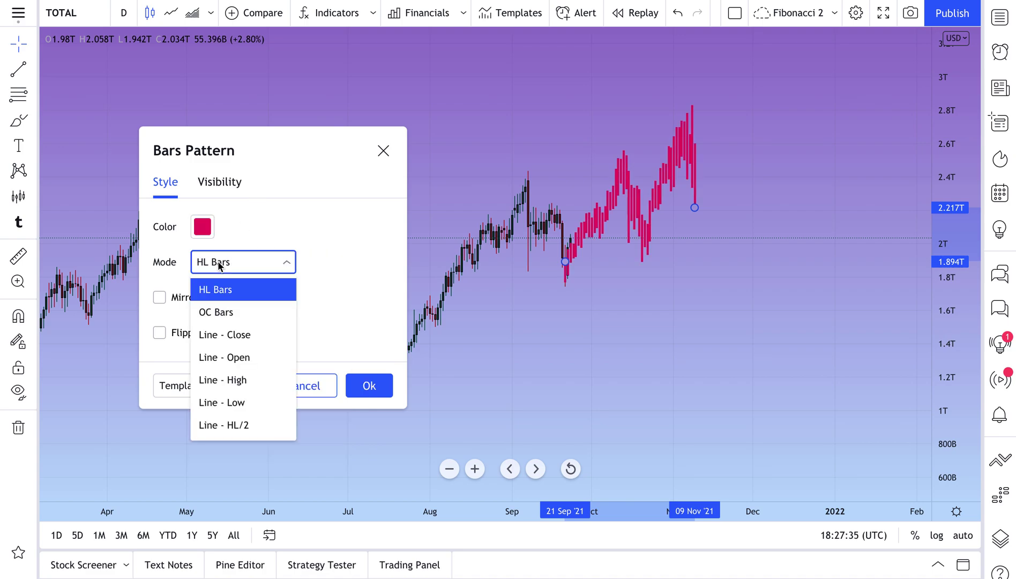
pyautogui.click(236, 321)
pyautogui.click(251, 270)
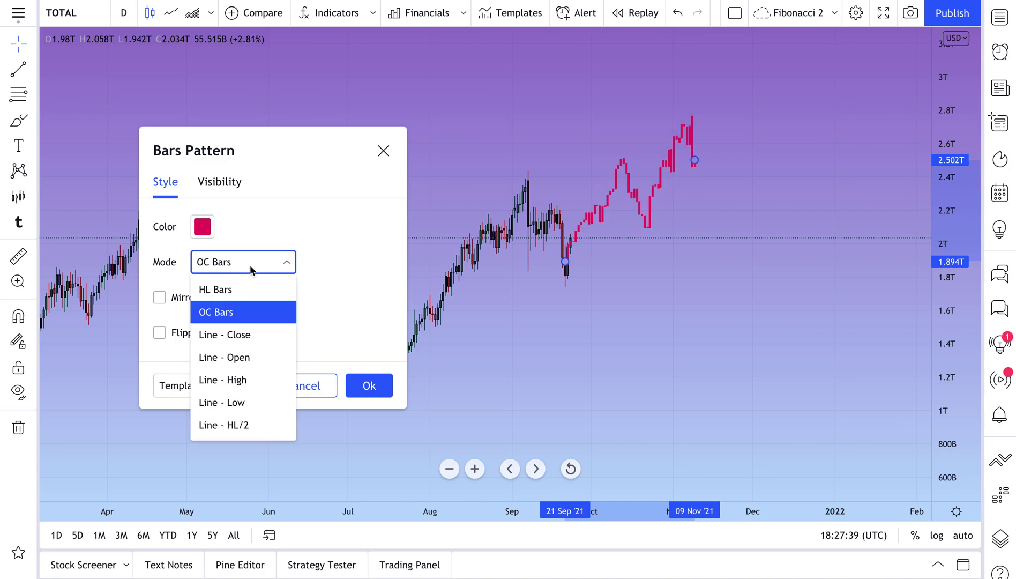
pyautogui.click(228, 297)
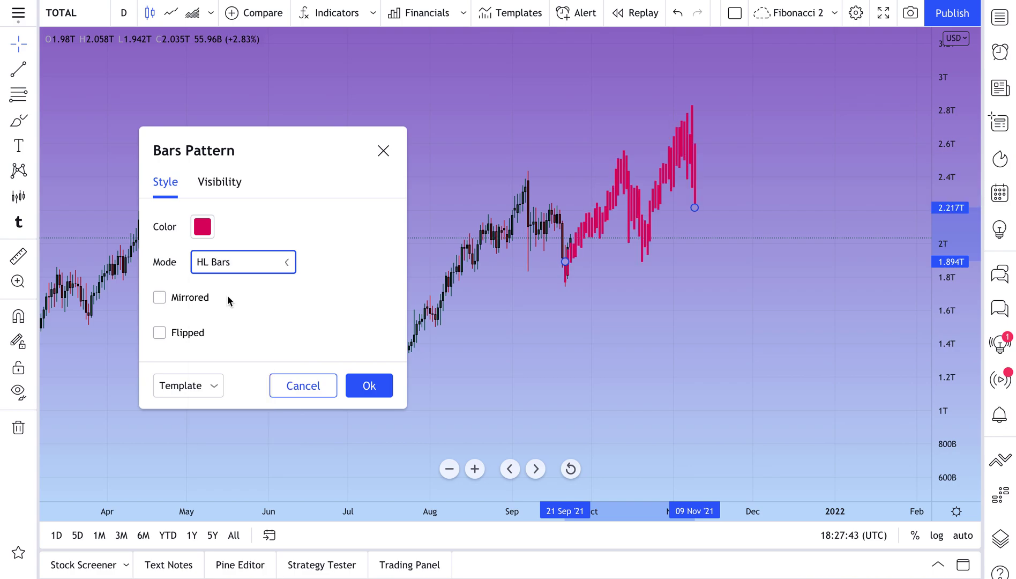
# Set the bars pattern's mode to Line - Close, trying Line - HL/2 for comparison.
pyautogui.click(232, 262)
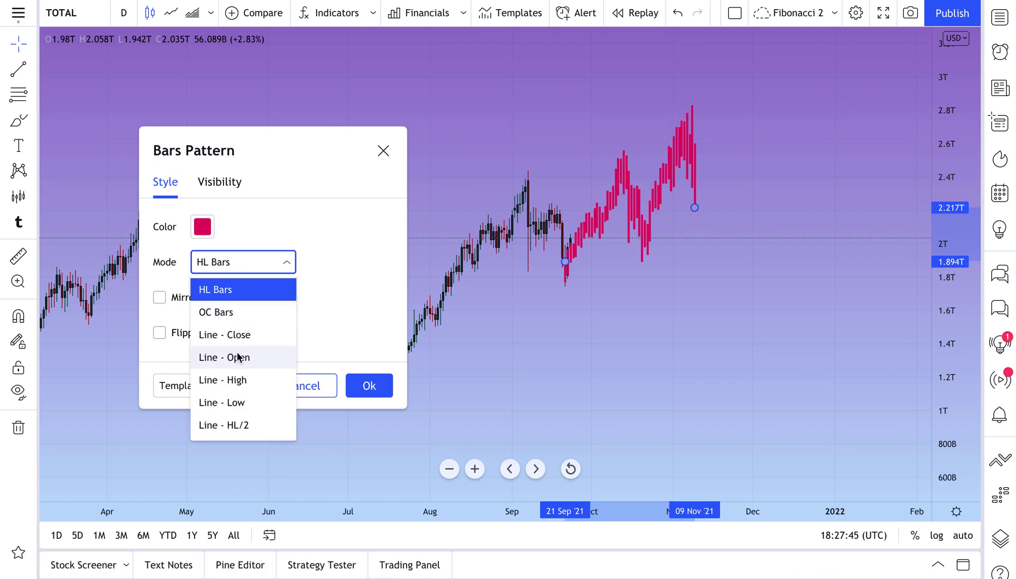
pyautogui.click(244, 335)
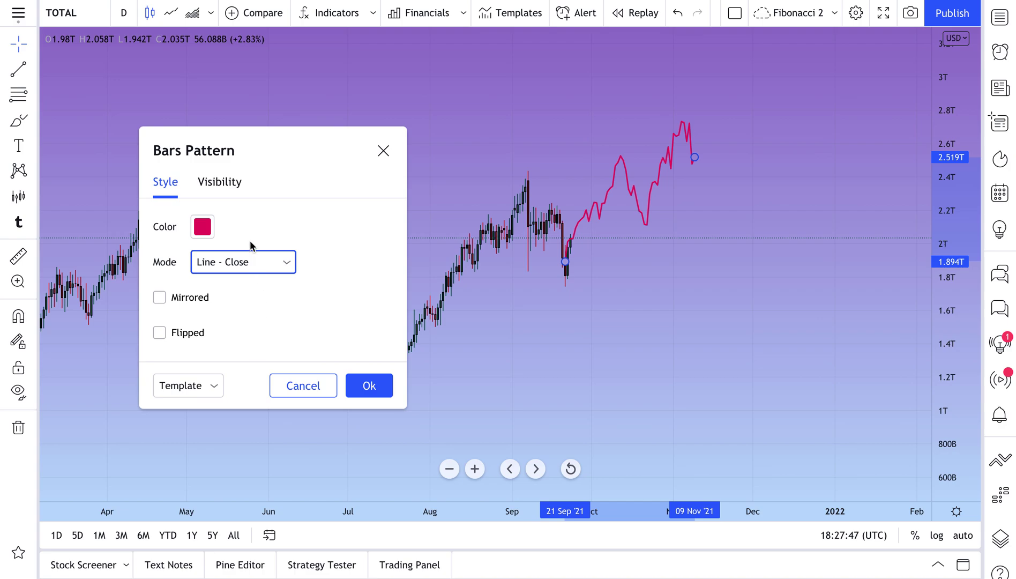
pyautogui.click(252, 265)
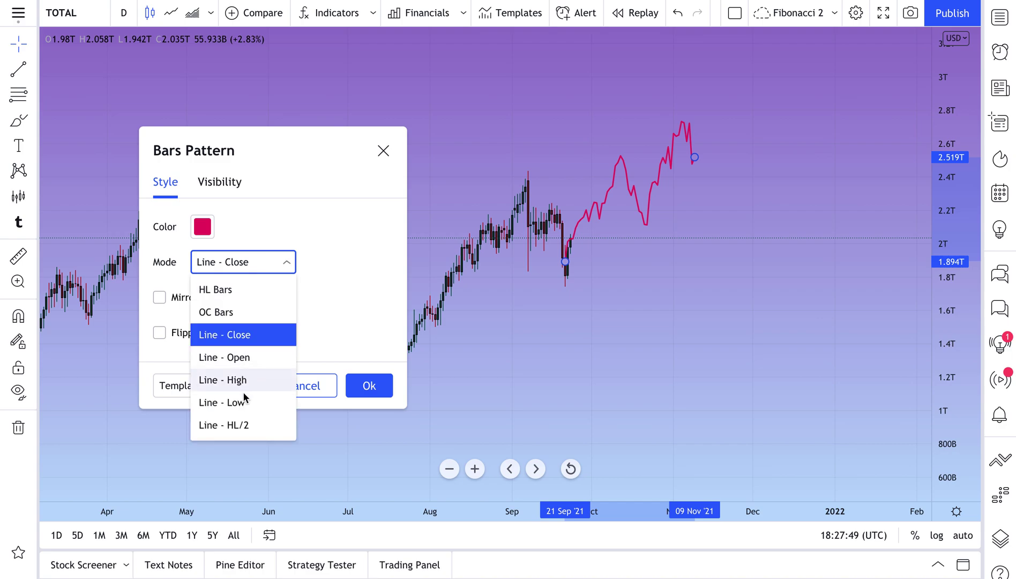
pyautogui.click(242, 422)
pyautogui.click(252, 264)
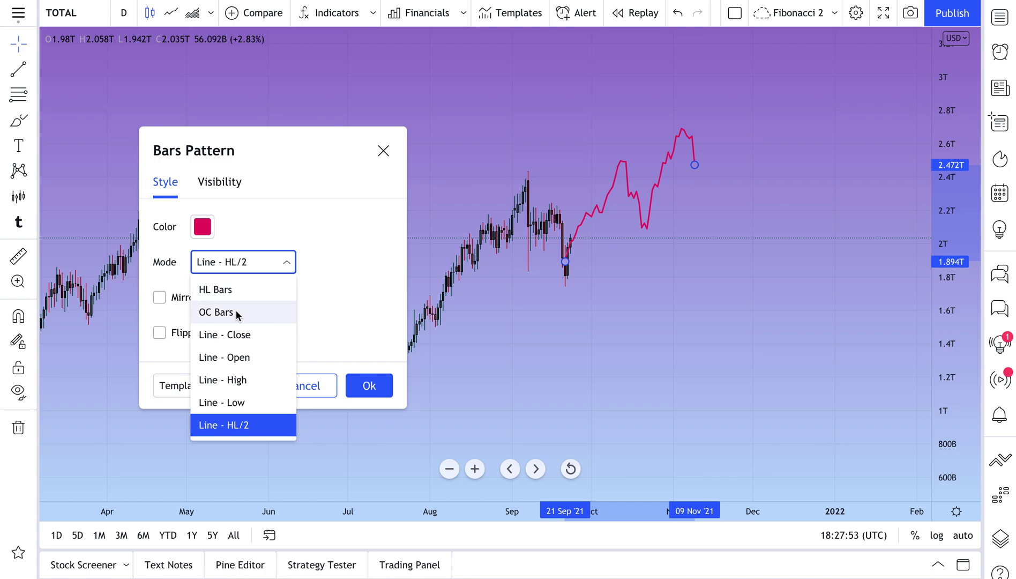
pyautogui.click(250, 338)
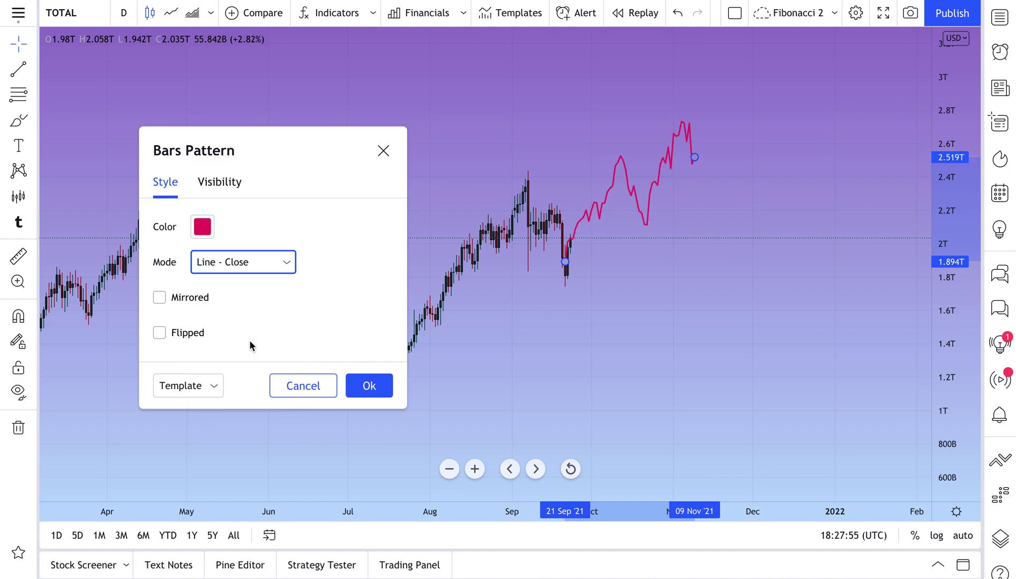
# Try the Mirrored and Flipped options on the bars pattern, turning each one off again.
pyautogui.click(200, 304)
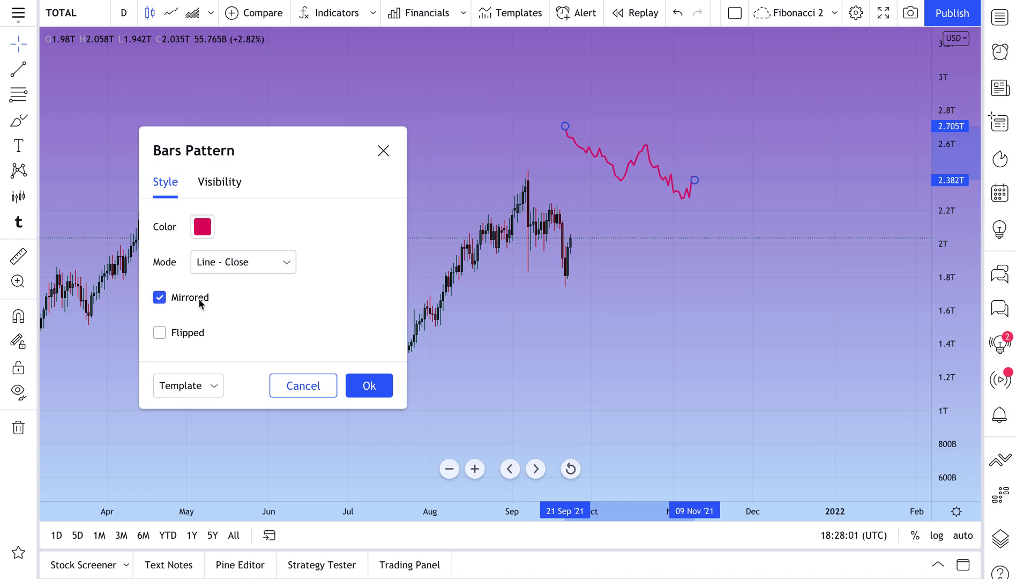
pyautogui.click(198, 298)
pyautogui.click(191, 332)
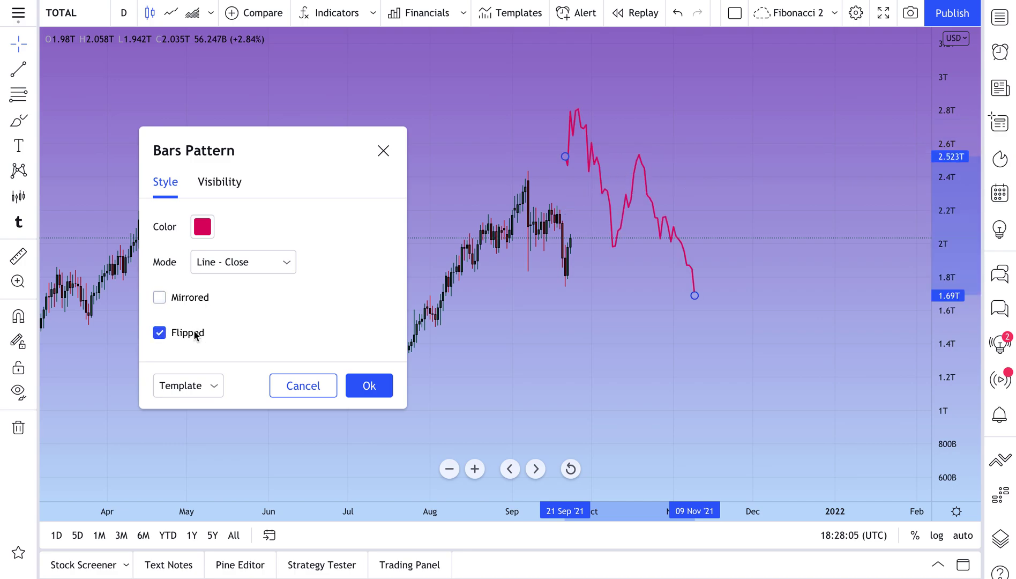
pyautogui.click(196, 336)
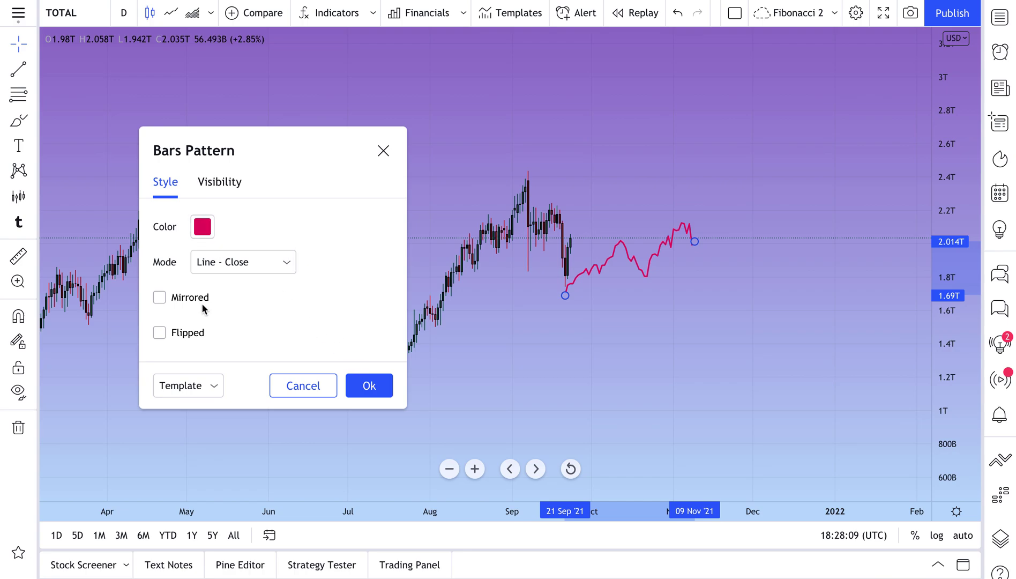
pyautogui.moveTo(656, 254); pyautogui.dragTo(780, 282)
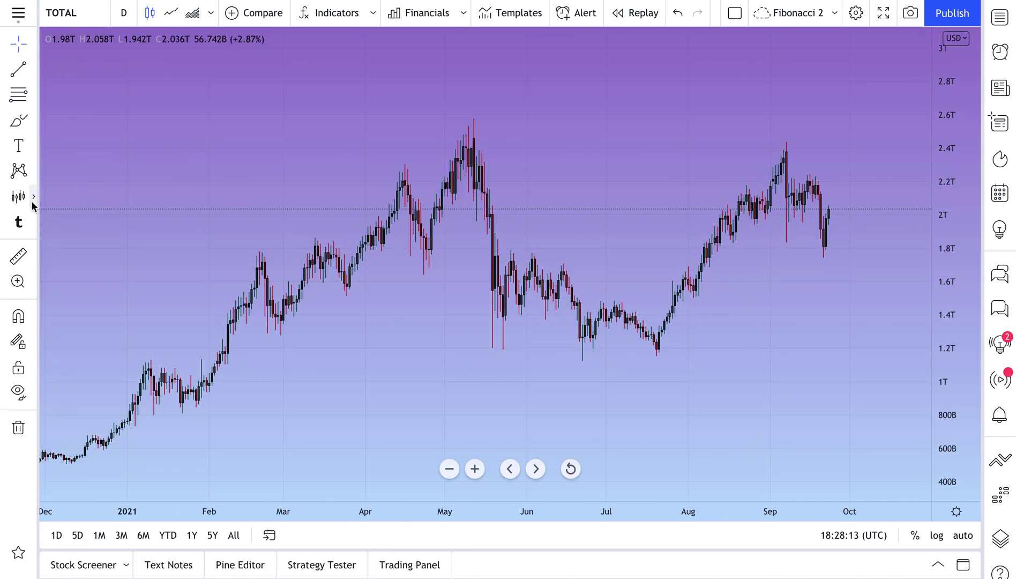
pyautogui.click(34, 198)
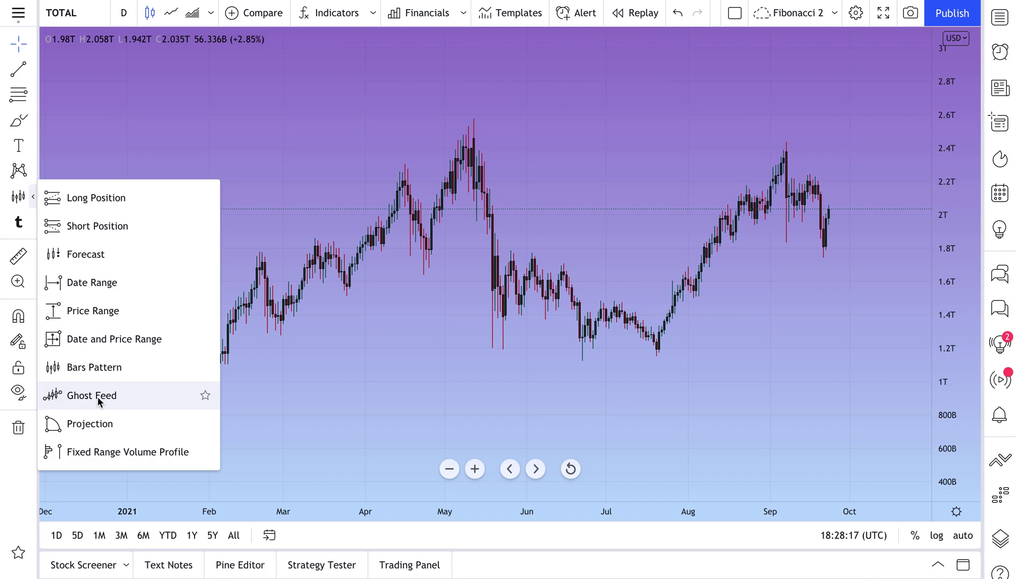
pyautogui.click(431, 154)
pyautogui.scroll(6, 426, 161)
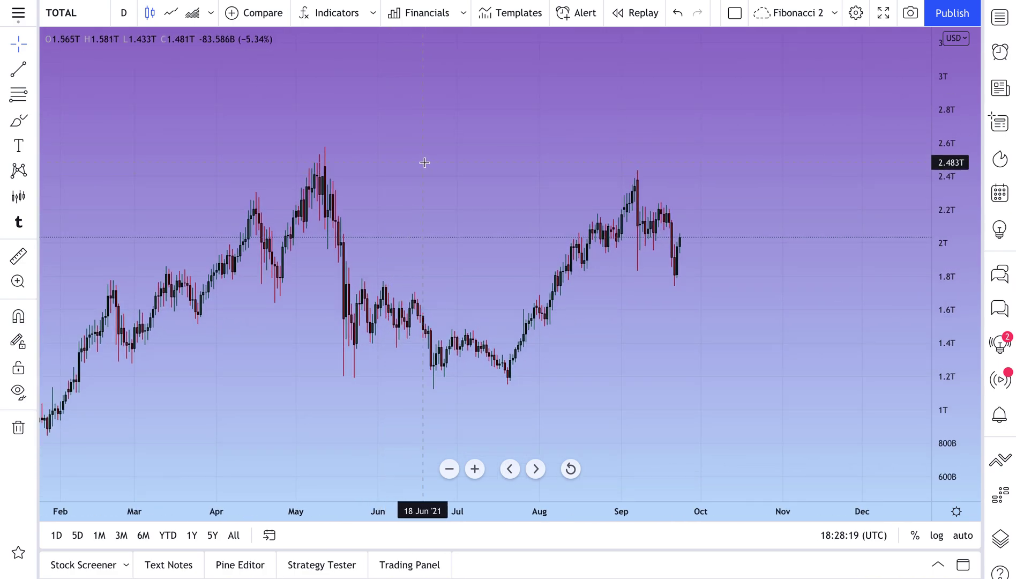
pyautogui.moveTo(297, 269); pyautogui.dragTo(447, 295)
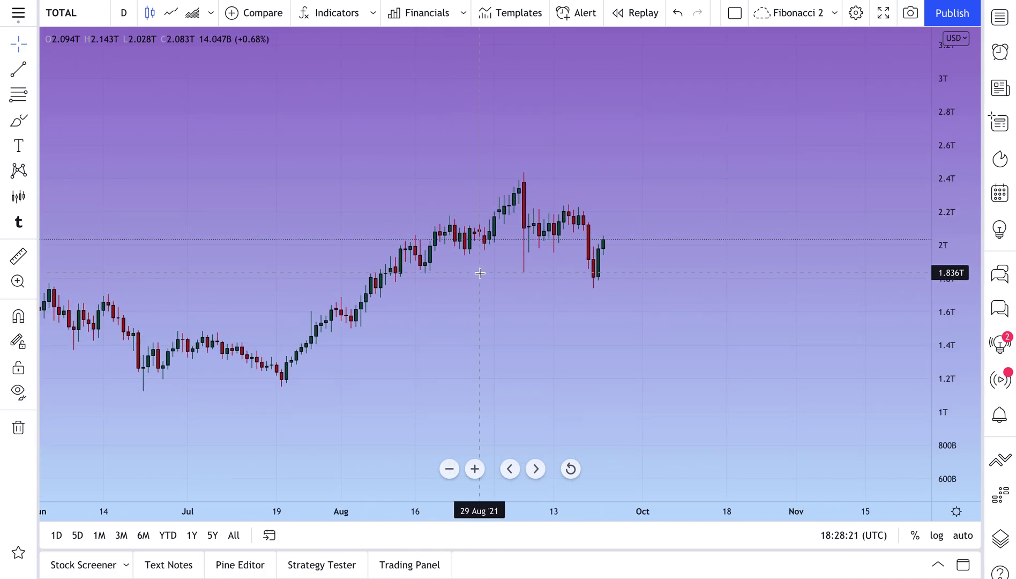
pyautogui.click(33, 199)
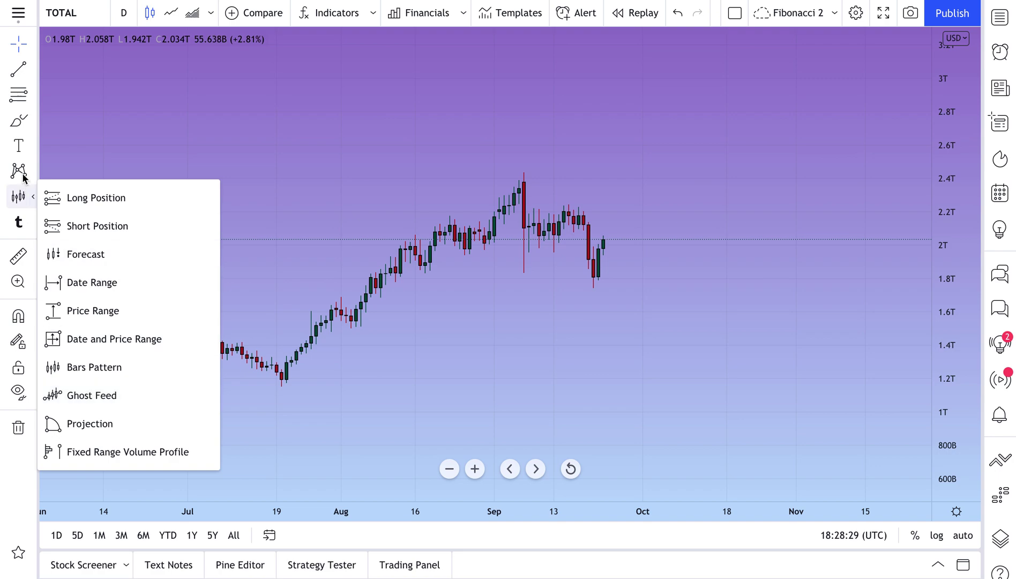
# Switch the chart to the FXCM EURUSD symbol and turn on automatic price scaling.
pyautogui.click(63, 15)
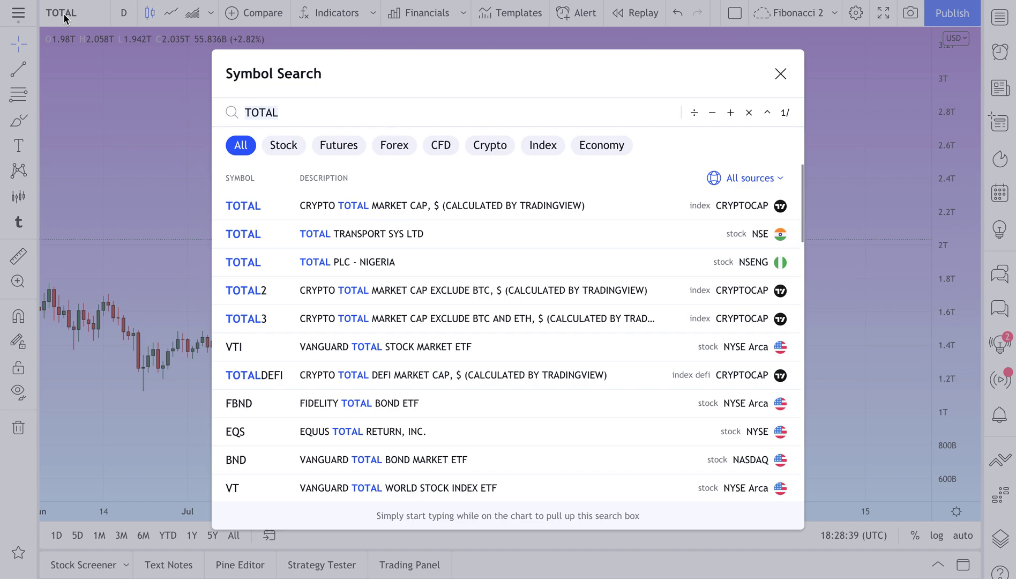
pyautogui.write('RUSD')
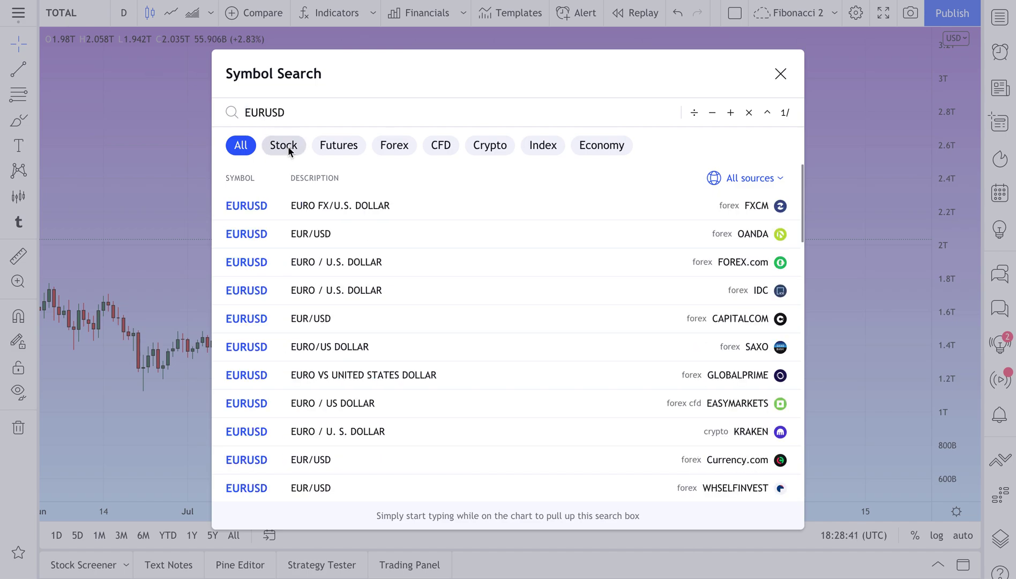
pyautogui.click(397, 207)
pyautogui.scroll(-5, 588, 290)
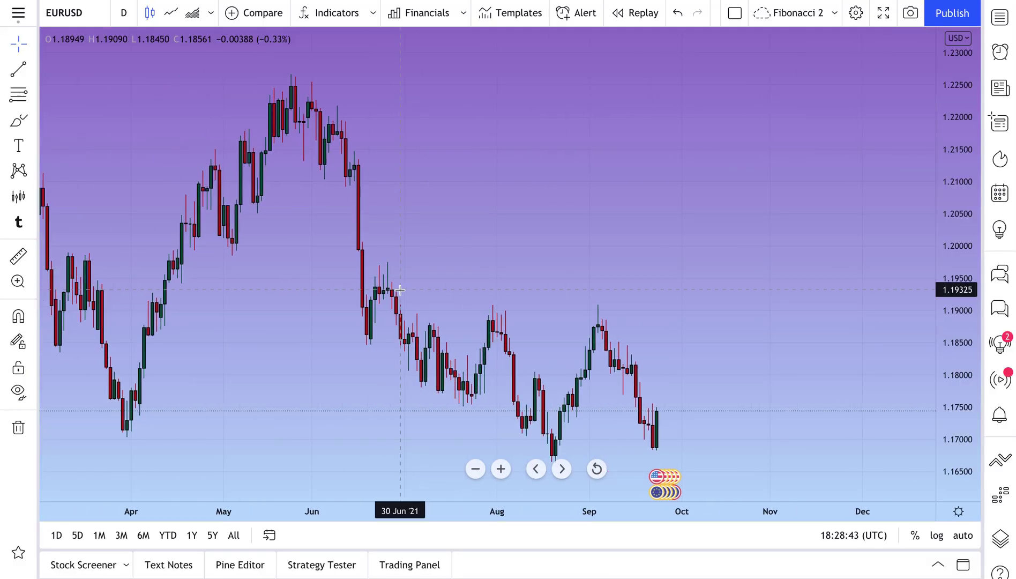
pyautogui.moveTo(618, 244); pyautogui.dragTo(531, 256)
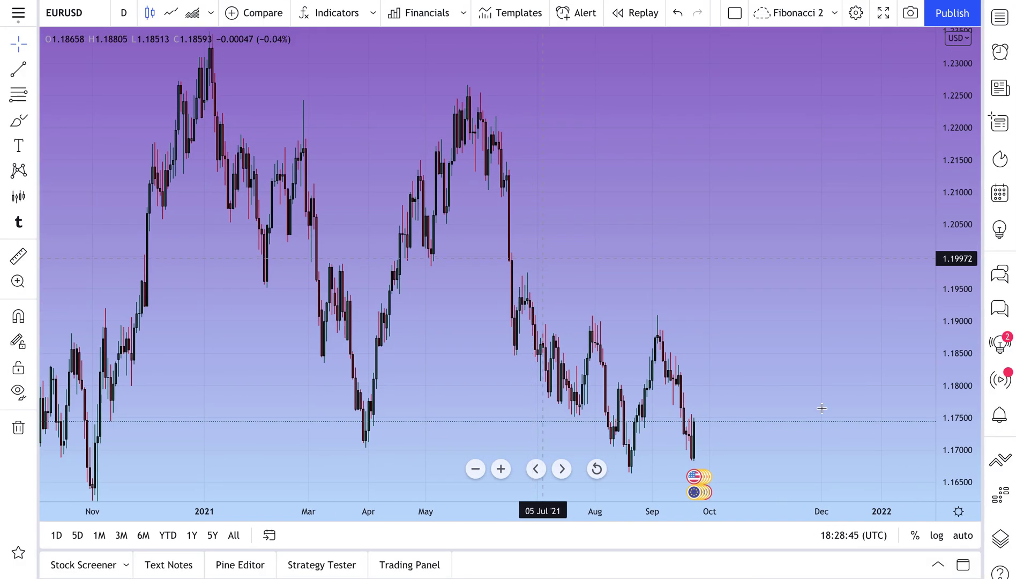
pyautogui.click(964, 535)
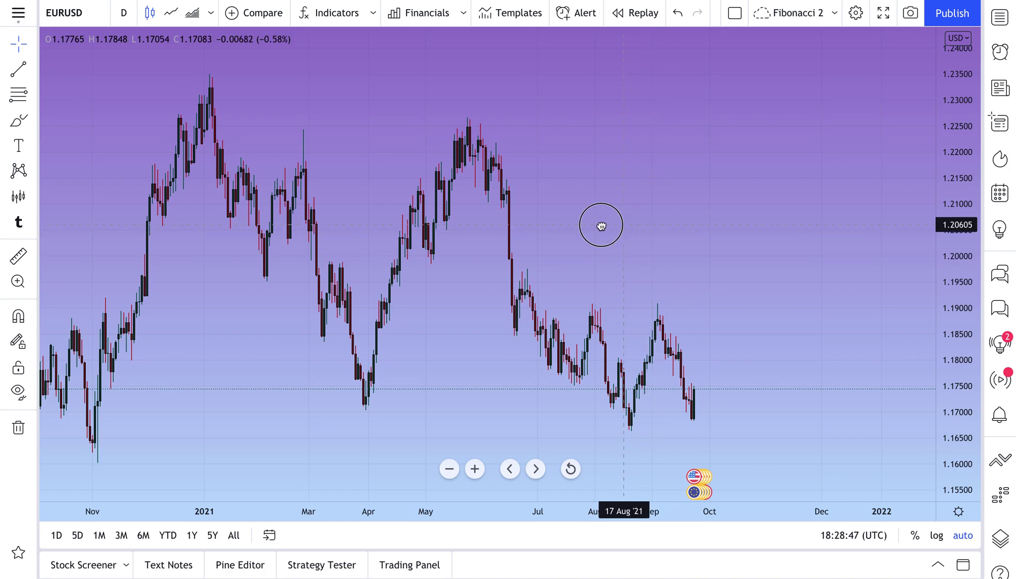
# Sketch rising arrows with the Brush from the latest candle up to about 1.21 in December, undoing the strokes after each attempt.
pyautogui.moveTo(599, 222); pyautogui.dragTo(545, 225)
pyautogui.scroll(1, 545, 225)
pyautogui.scroll(2, 545, 224)
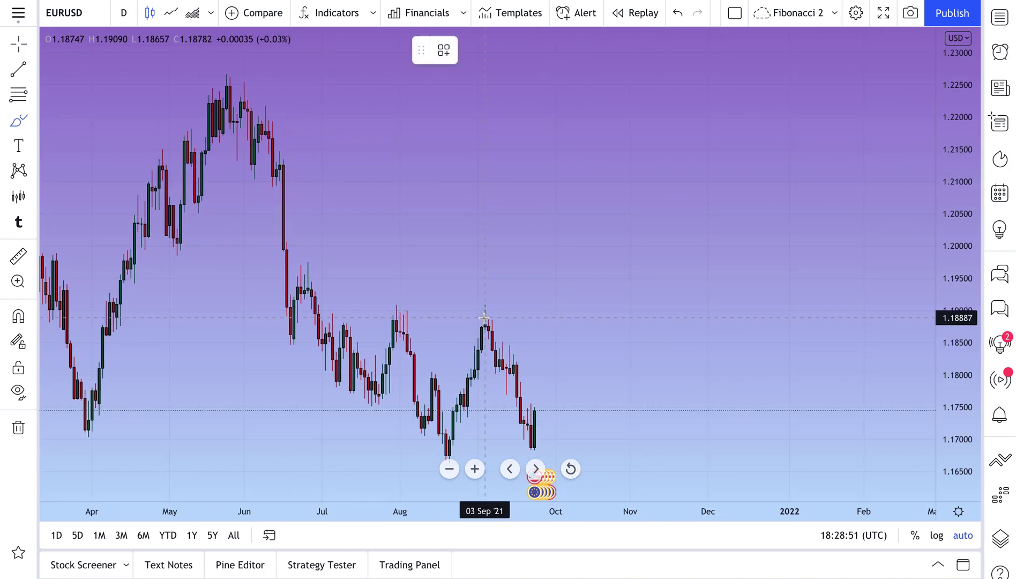
pyautogui.hscroll(-2, 562, 401)
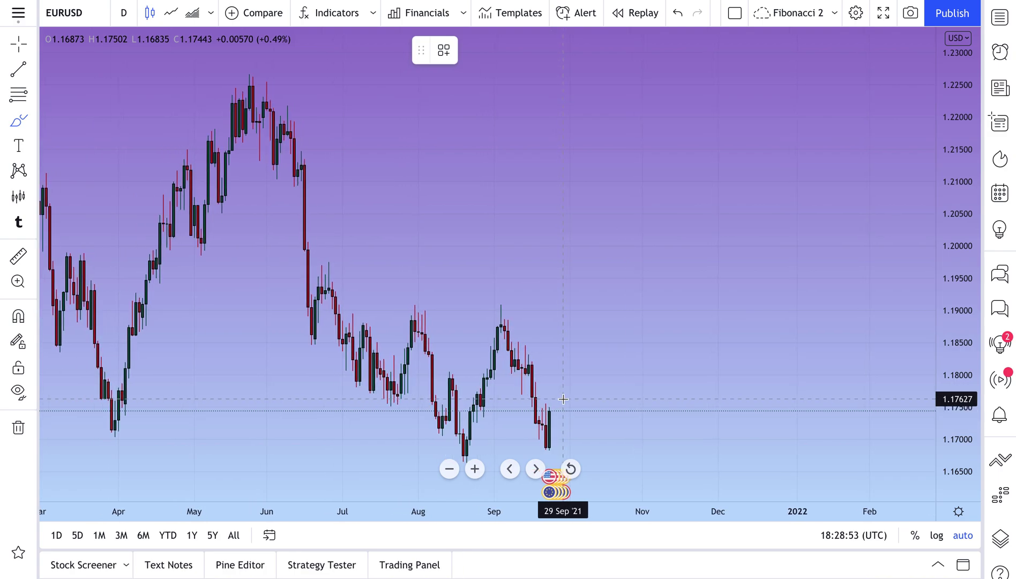
pyautogui.moveTo(557, 422)
pyautogui.mouseDown()
pyautogui.moveTo(765, 177)
pyautogui.moveTo(763, 213)
pyautogui.mouseUp()
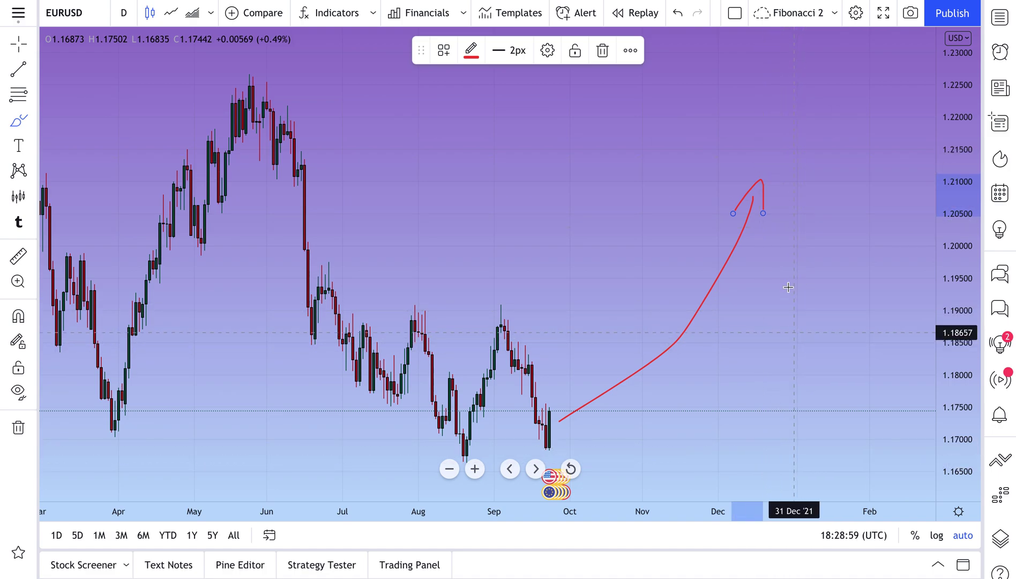
pyautogui.hotkey('ctrl', 'z')
pyautogui.hotkey('ctrl', 'z')
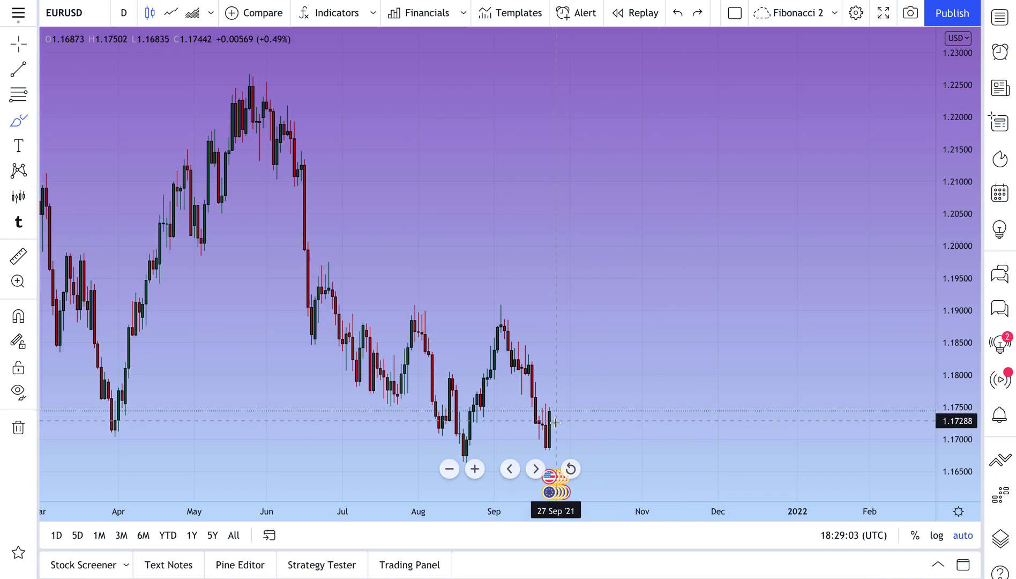
pyautogui.moveTo(559, 421)
pyautogui.mouseDown()
pyautogui.moveTo(671, 356)
pyautogui.moveTo(719, 211)
pyautogui.moveTo(747, 206)
pyautogui.moveTo(744, 218)
pyautogui.mouseUp()
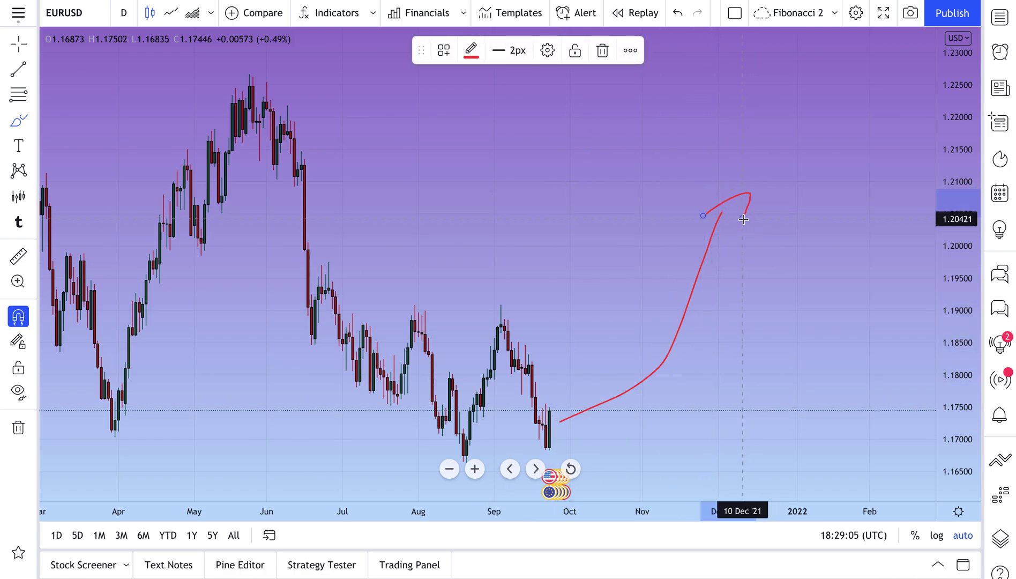
pyautogui.hotkey('ctrl', 'z')
pyautogui.hotkey('ctrl', 'z')
pyautogui.click(34, 75)
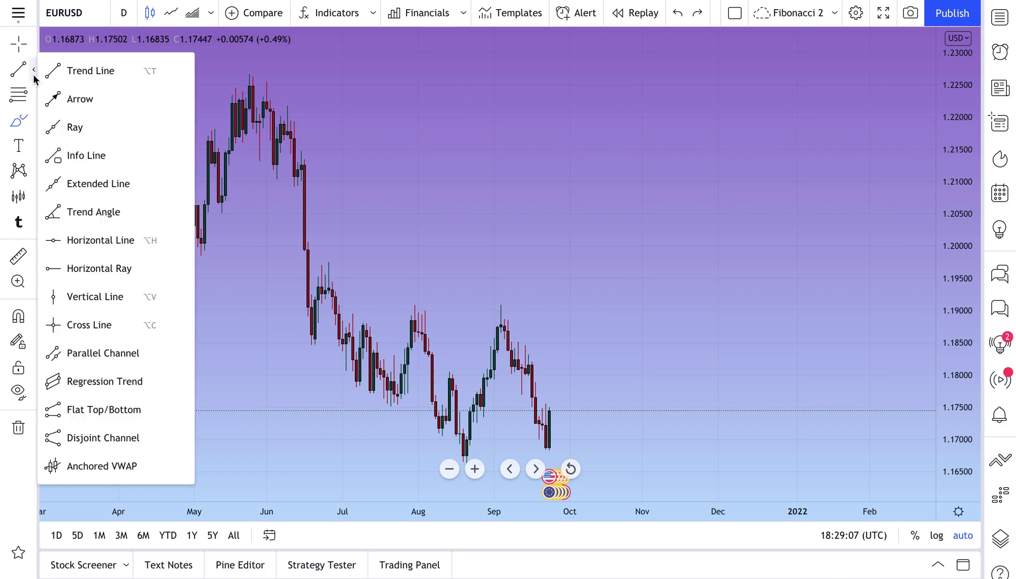
pyautogui.click(31, 148)
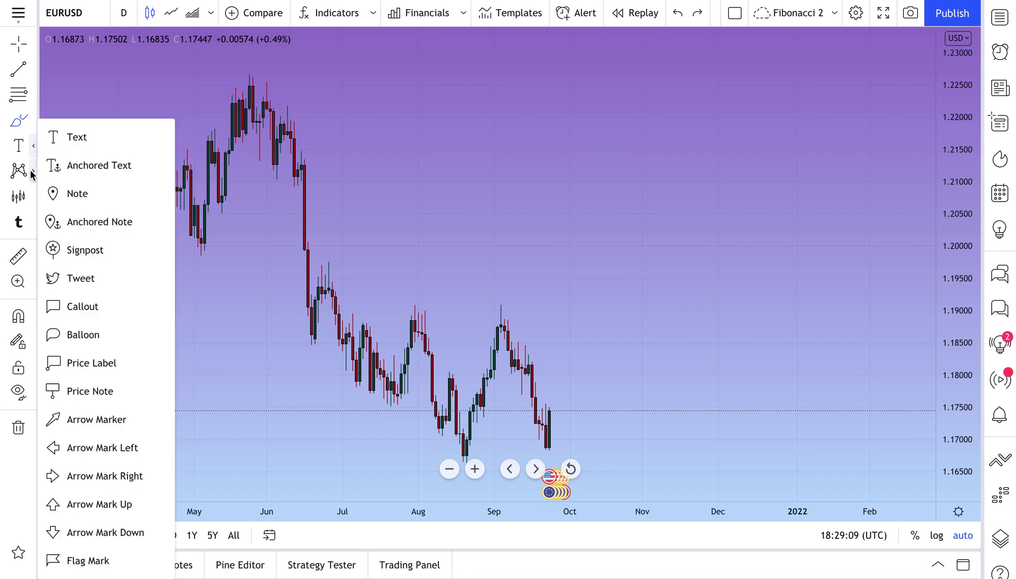
pyautogui.click(32, 174)
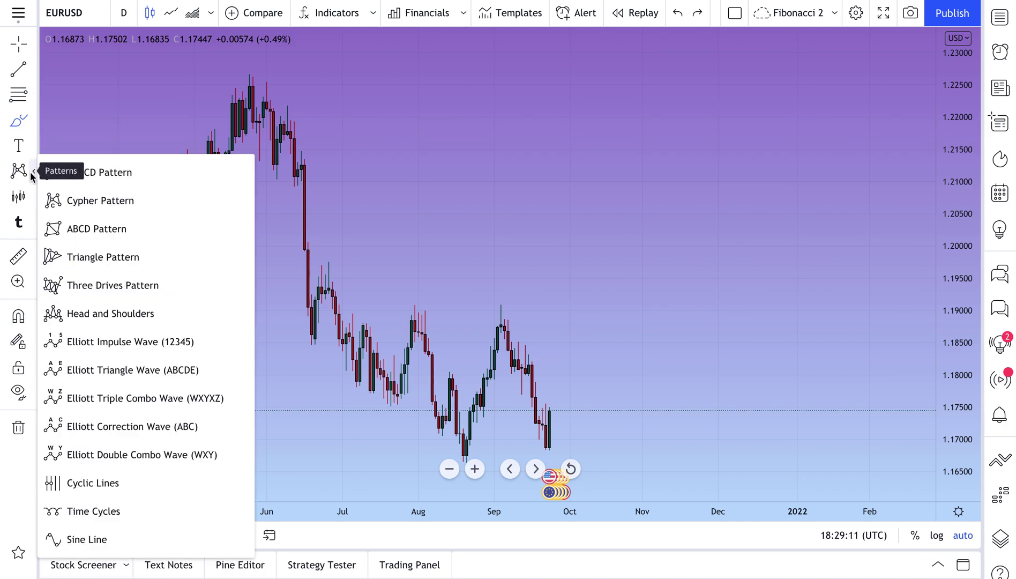
pyautogui.click(34, 97)
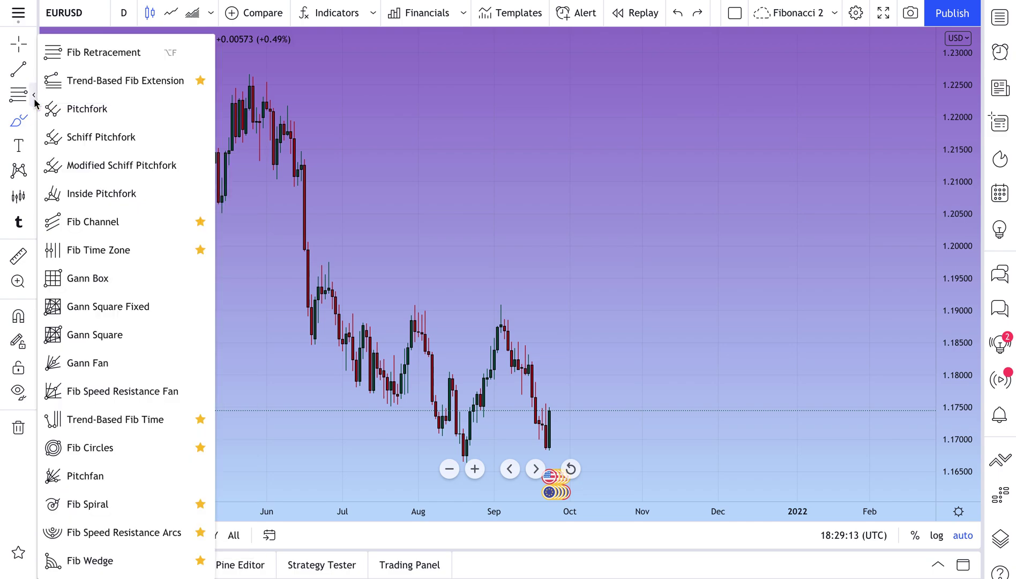
pyautogui.click(34, 74)
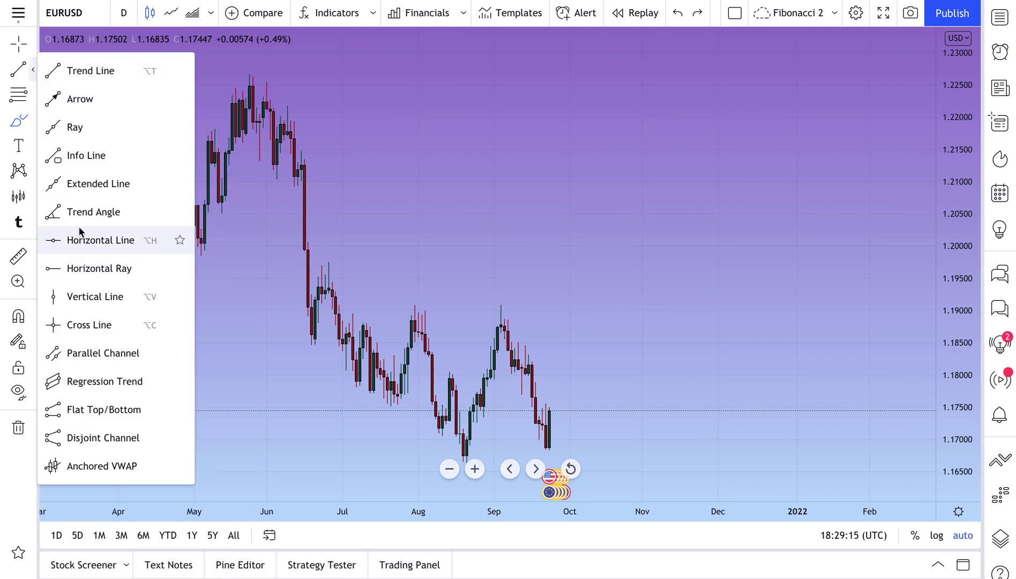
# Draw a rising Elliott Impulse Wave (12345) from about 1.1744 on 24 Sep '21 to about 1.2018 on 13 Dec '21.
pyautogui.click(32, 171)
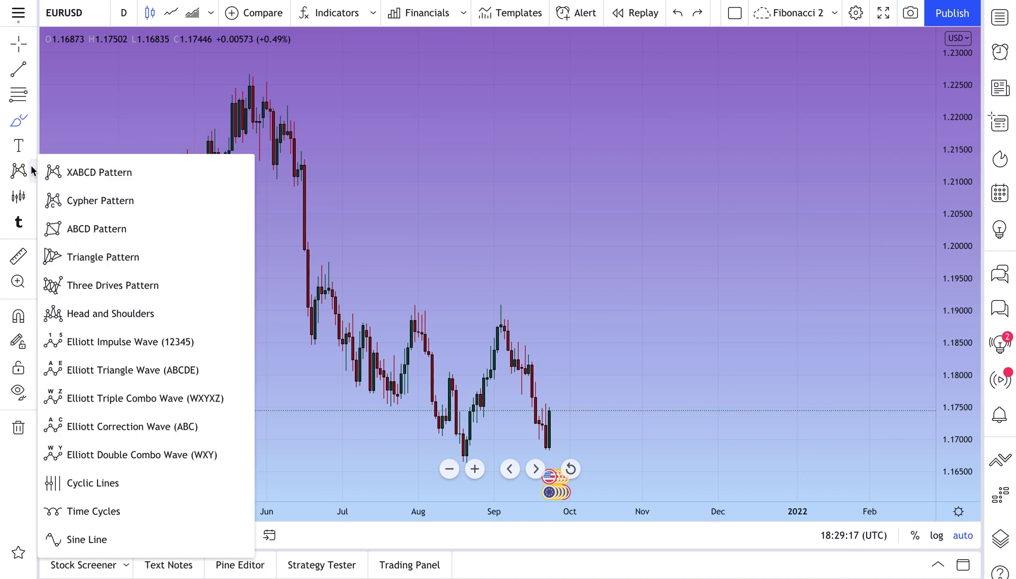
pyautogui.click(108, 341)
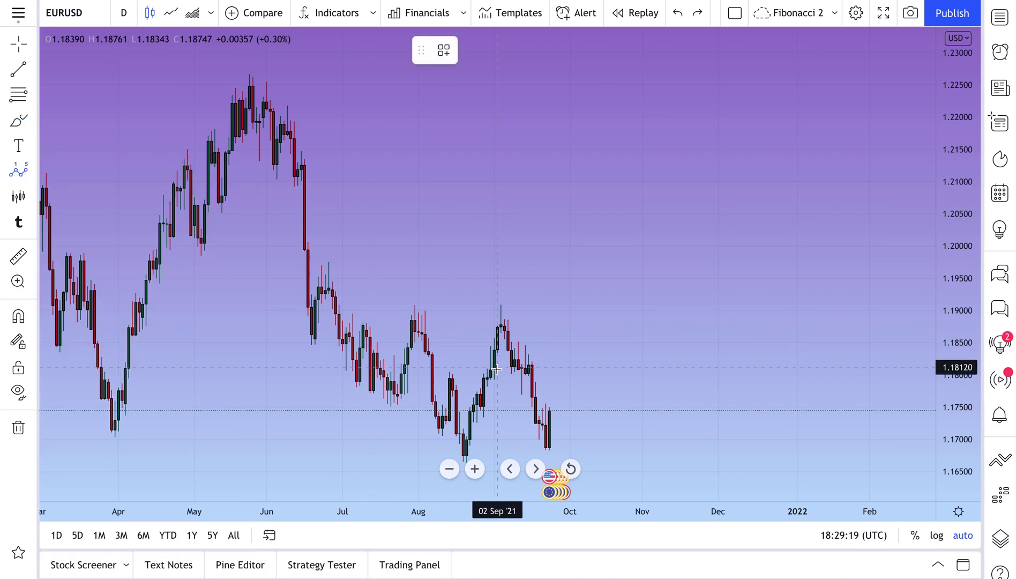
pyautogui.click(594, 349)
pyautogui.click(649, 370)
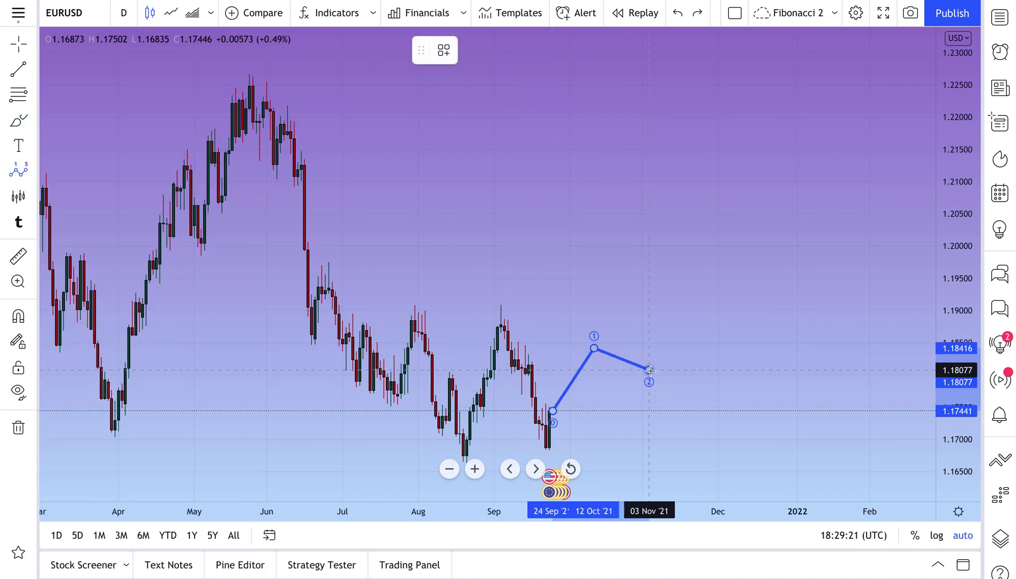
pyautogui.click(691, 290)
pyautogui.click(715, 297)
pyautogui.click(746, 234)
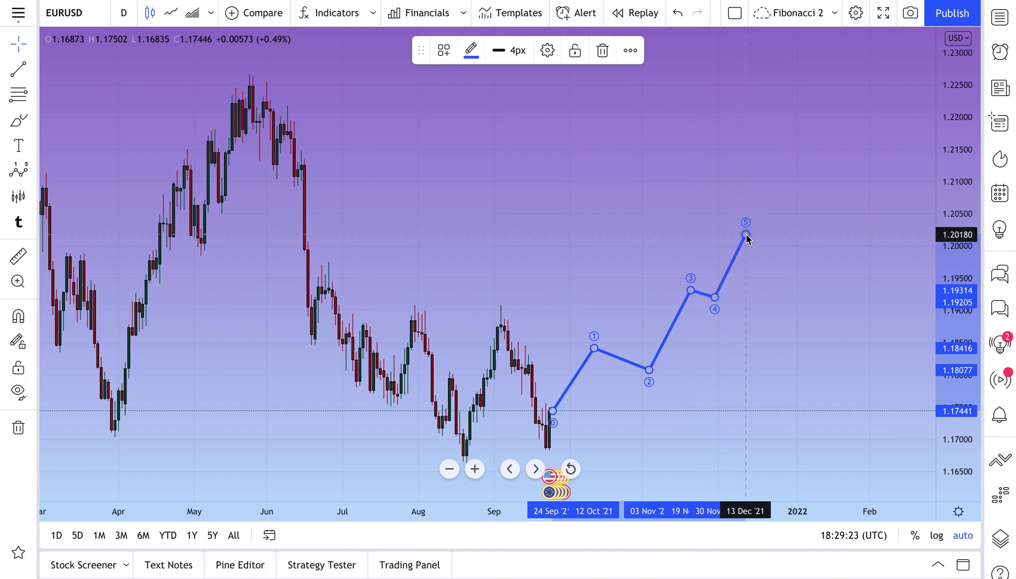
# Delete the Elliott Impulse Wave from the EURUSD chart.
pyautogui.doubleClick(747, 235)
pyautogui.click(554, 390)
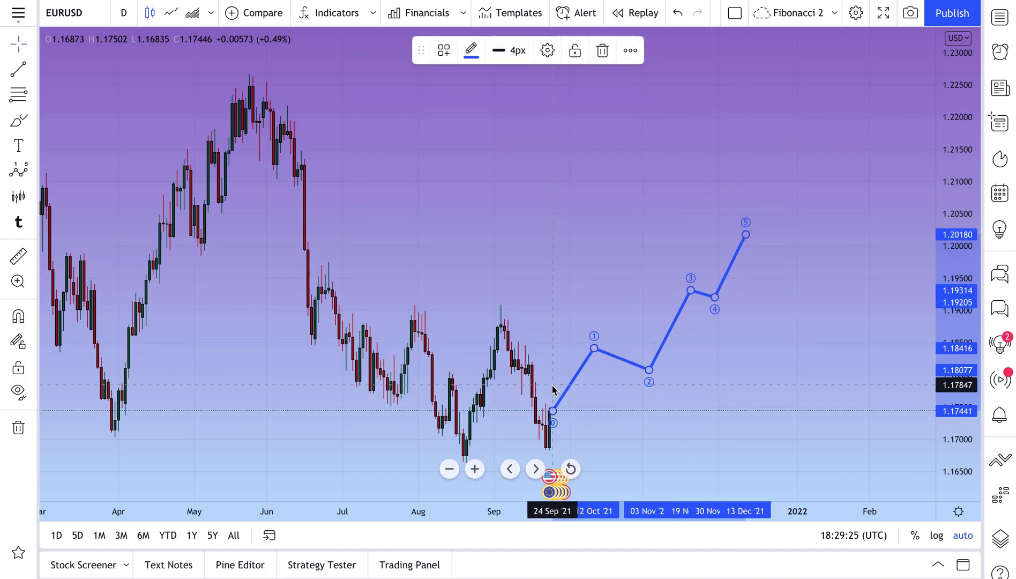
pyautogui.press('Delete')
# Draw a zigzag rising Ghost Feed from the latest candle at about 1.1744 up to about 1.221 in early February '22.
pyautogui.click(28, 202)
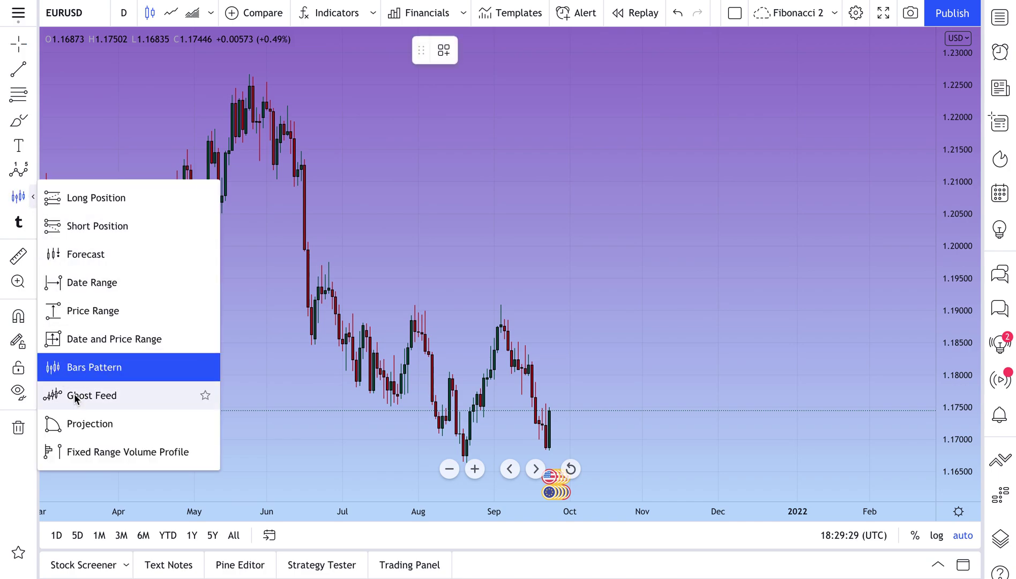
pyautogui.click(88, 401)
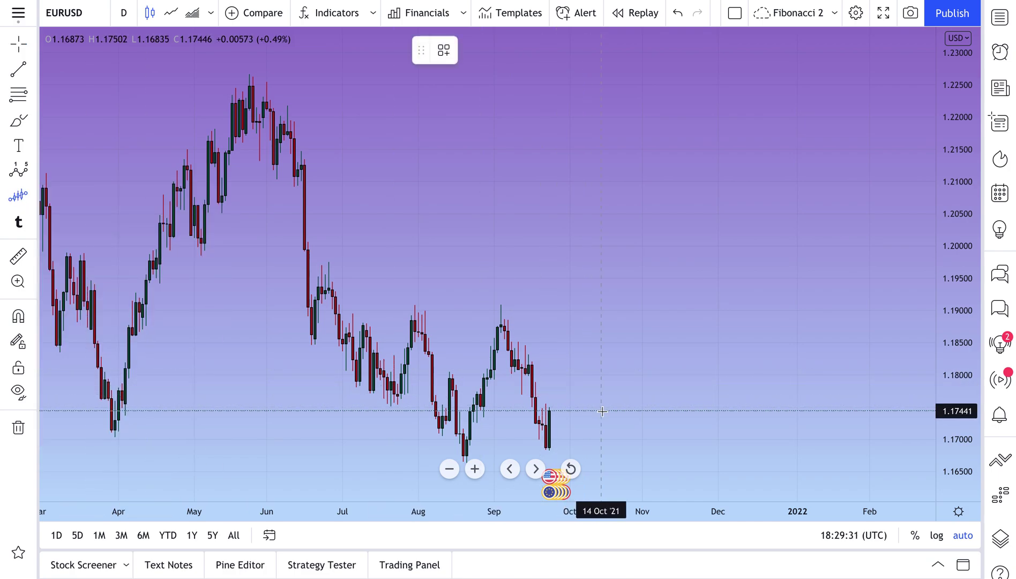
pyautogui.click(549, 411)
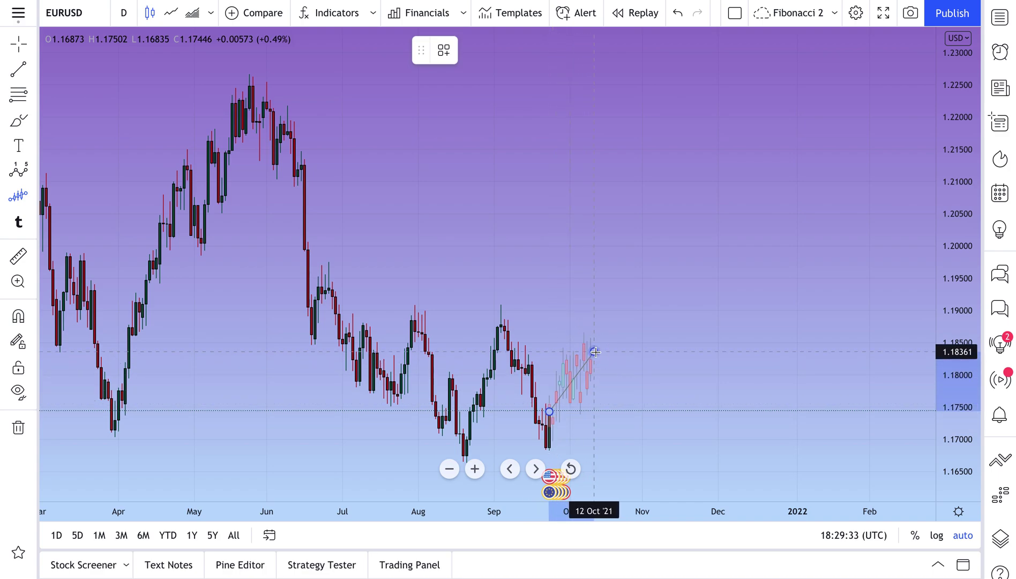
pyautogui.click(595, 352)
pyautogui.click(646, 364)
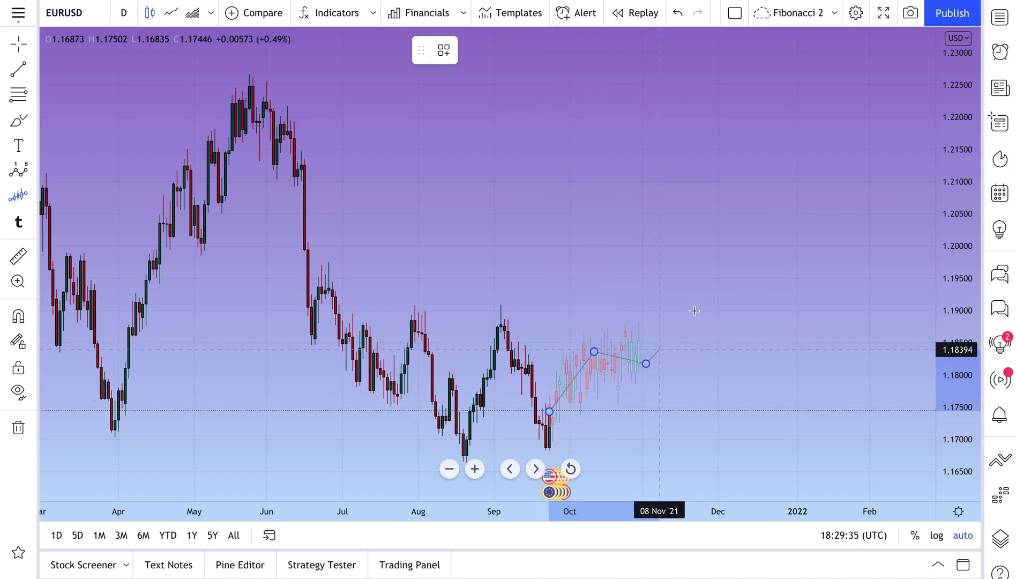
pyautogui.click(742, 319)
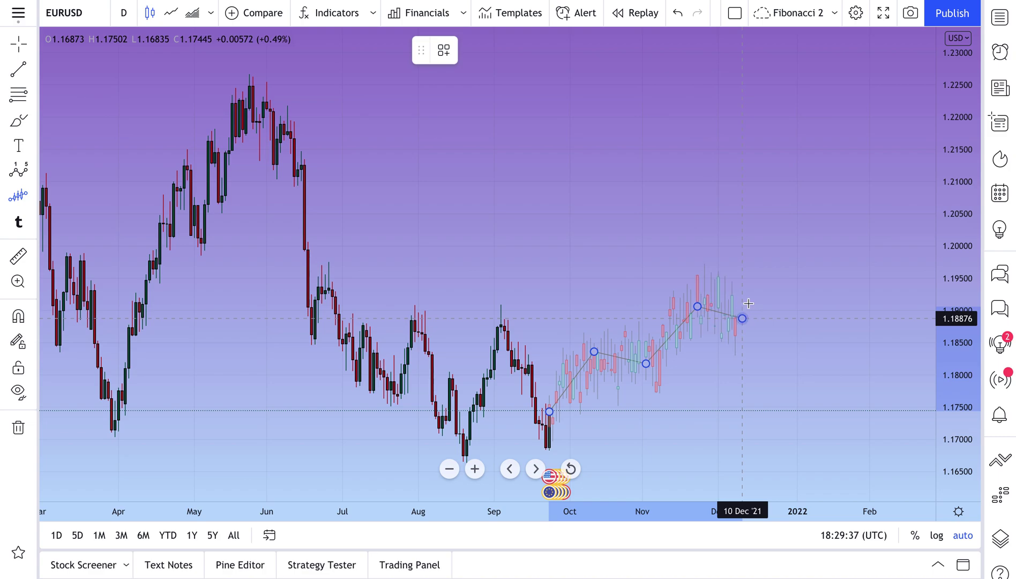
pyautogui.click(770, 260)
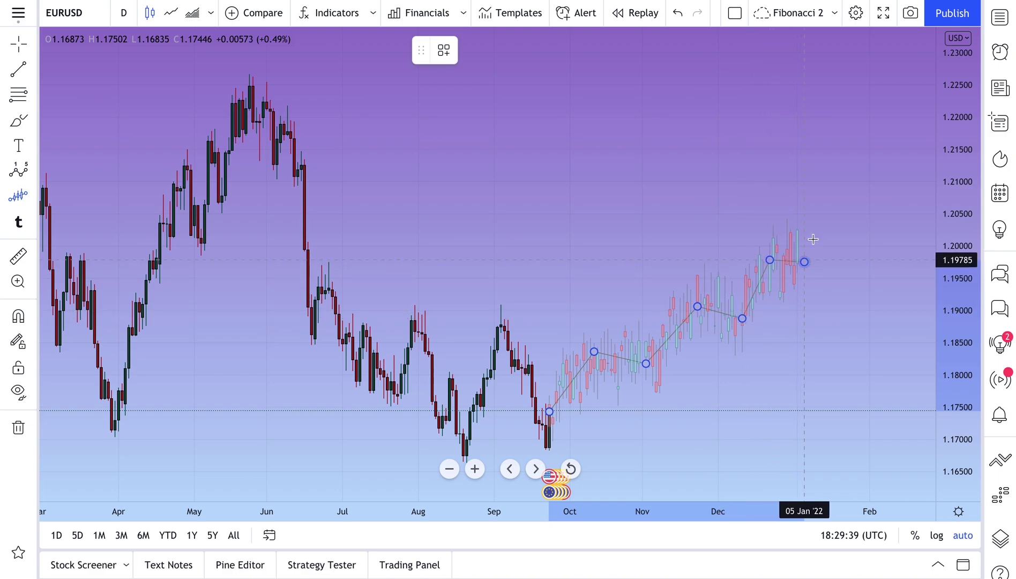
pyautogui.click(804, 262)
pyautogui.click(829, 196)
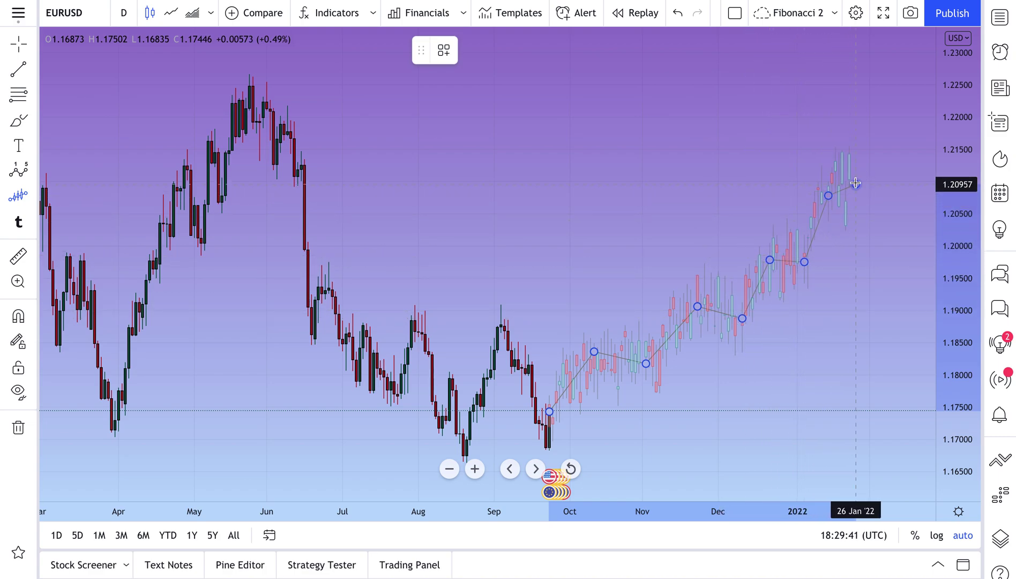
pyautogui.click(856, 183)
pyautogui.click(885, 110)
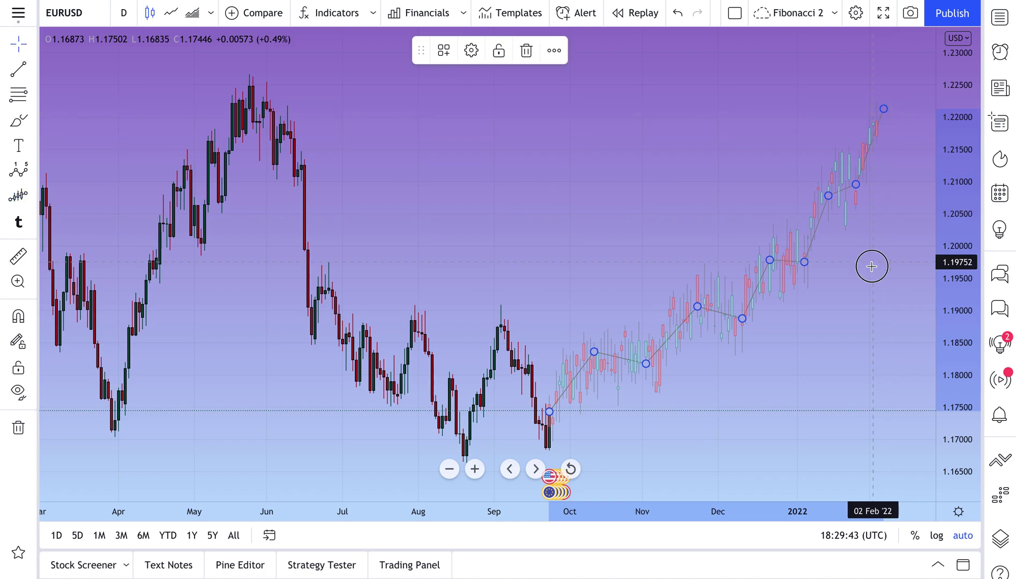
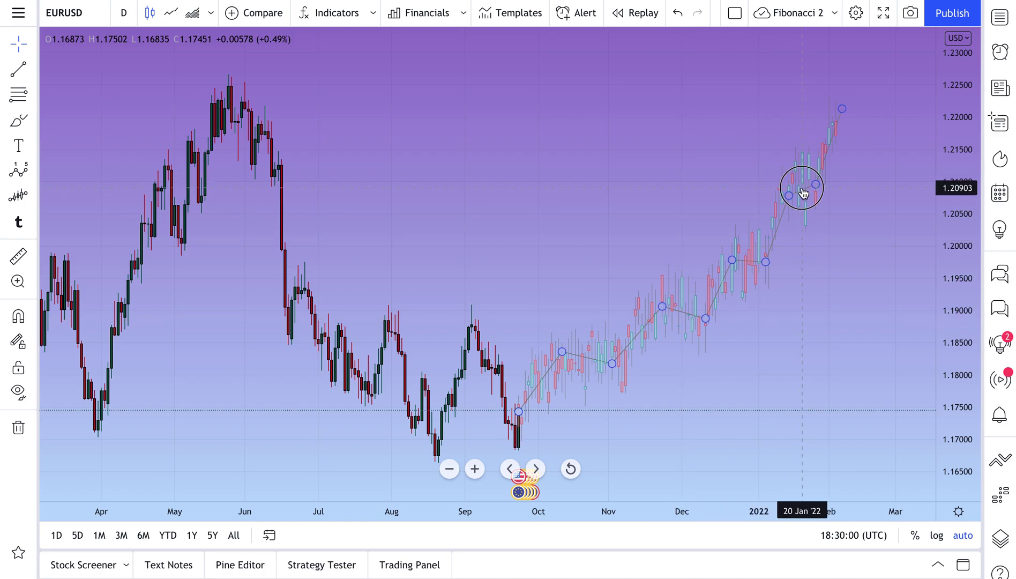
# Colour the ghost feed's up candles green and its down candles red, and make the drawing more opaque.
pyautogui.doubleClick(804, 193)
pyautogui.moveTo(489, 172); pyautogui.dragTo(188, 161)
pyautogui.click(171, 237)
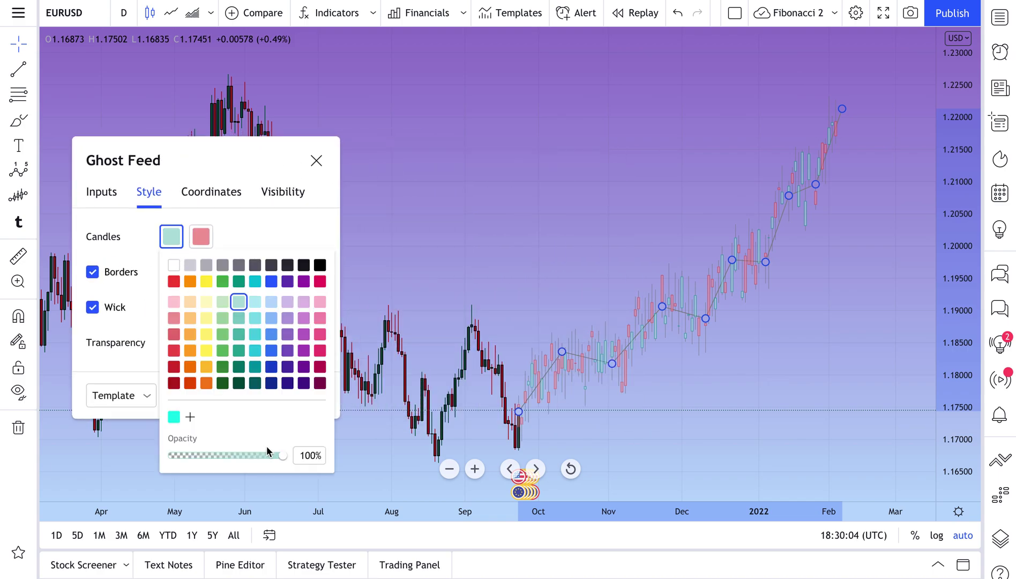
pyautogui.click(223, 281)
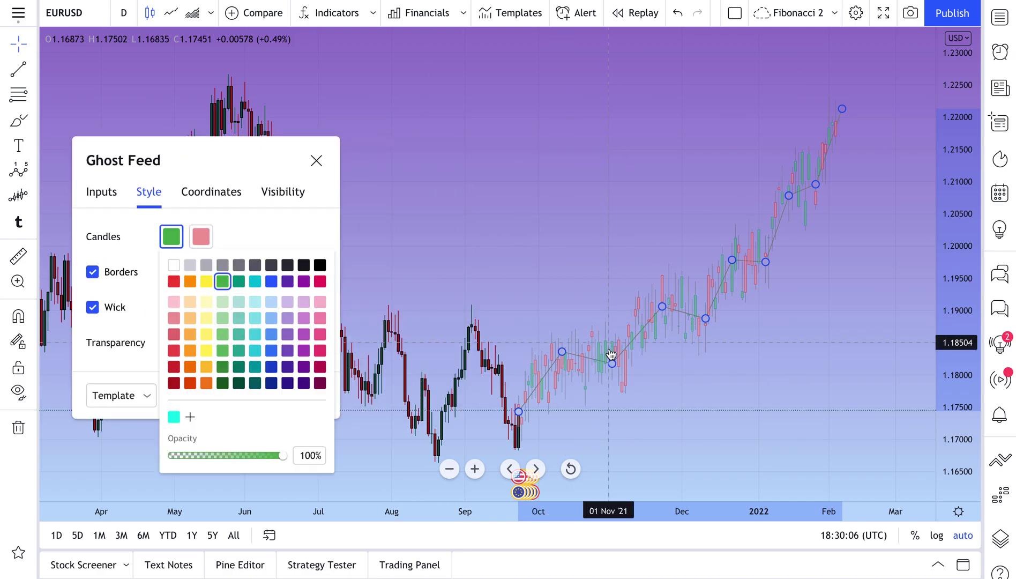
pyautogui.click(201, 238)
pyautogui.click(202, 240)
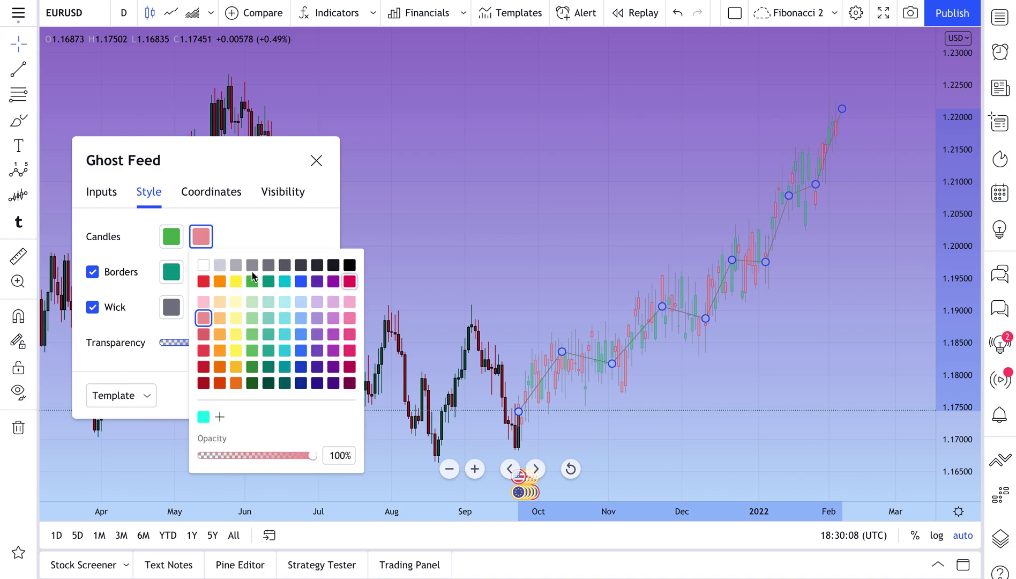
pyautogui.click(202, 281)
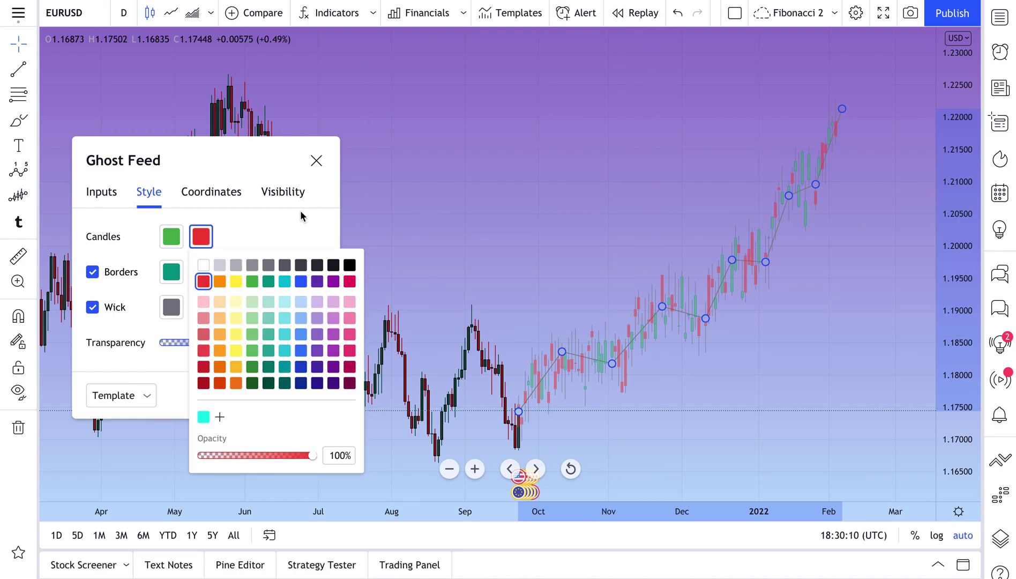
pyautogui.click(276, 221)
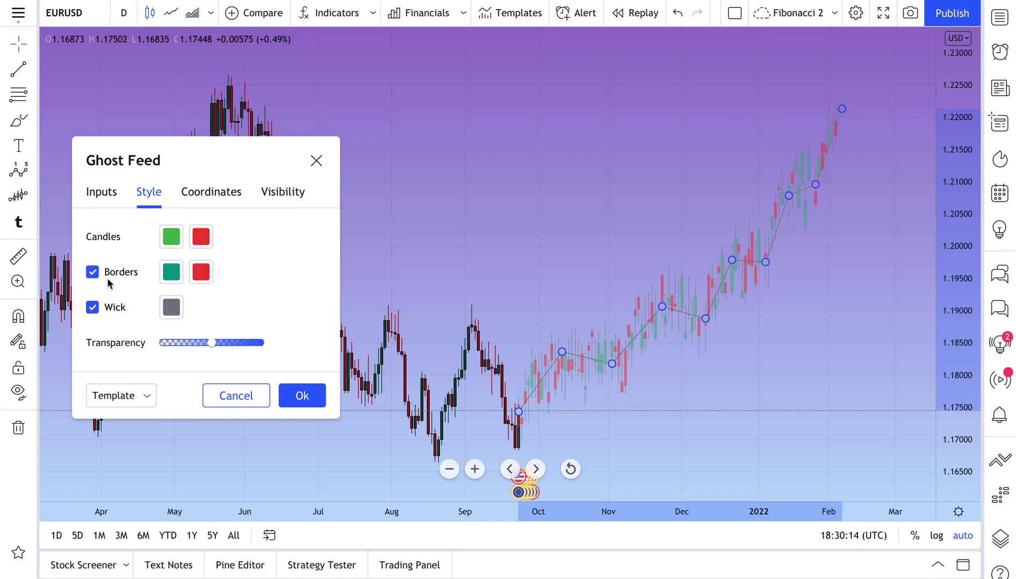
pyautogui.moveTo(235, 344)
pyautogui.mouseDown()
pyautogui.moveTo(257, 344)
pyautogui.moveTo(152, 343)
pyautogui.moveTo(247, 345)
pyautogui.mouseUp()
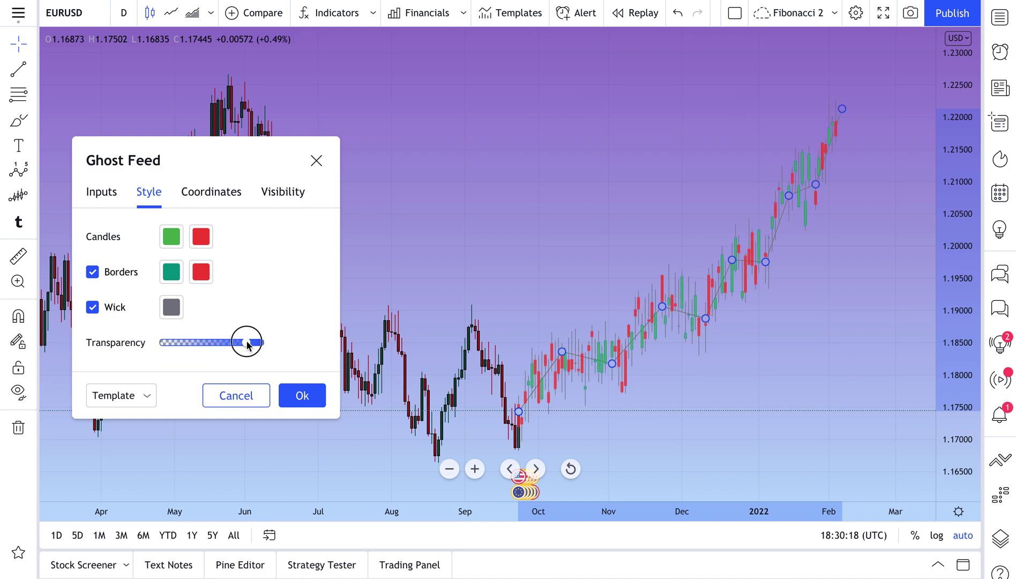
pyautogui.click(298, 396)
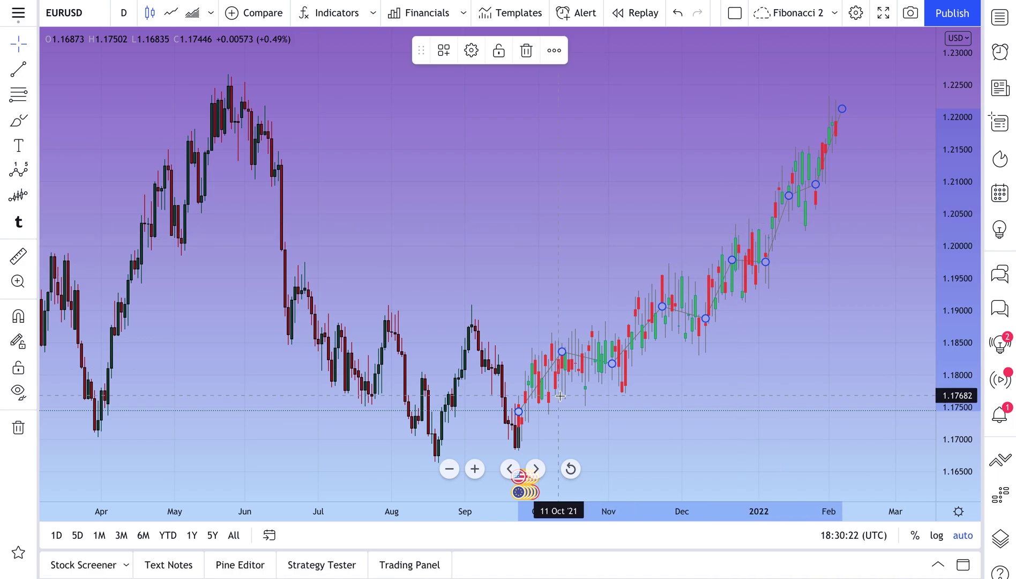
# Draw a horizontal Trend Line at about 1.1885 across the two recent highs, from 28 Jul '21 to mid-January '22.
pyautogui.moveTo(612, 259); pyautogui.dragTo(456, 270)
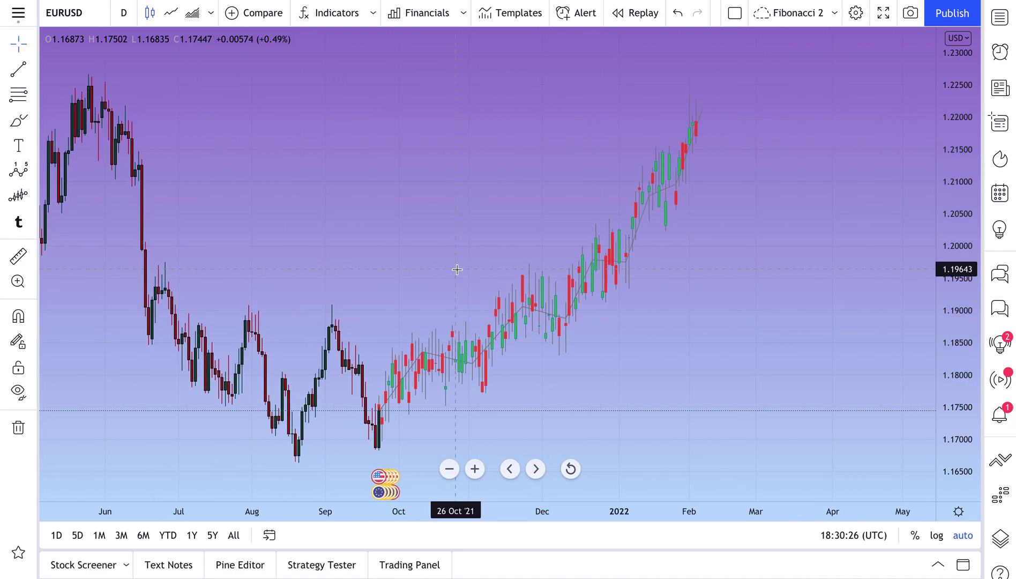
pyautogui.click(31, 72)
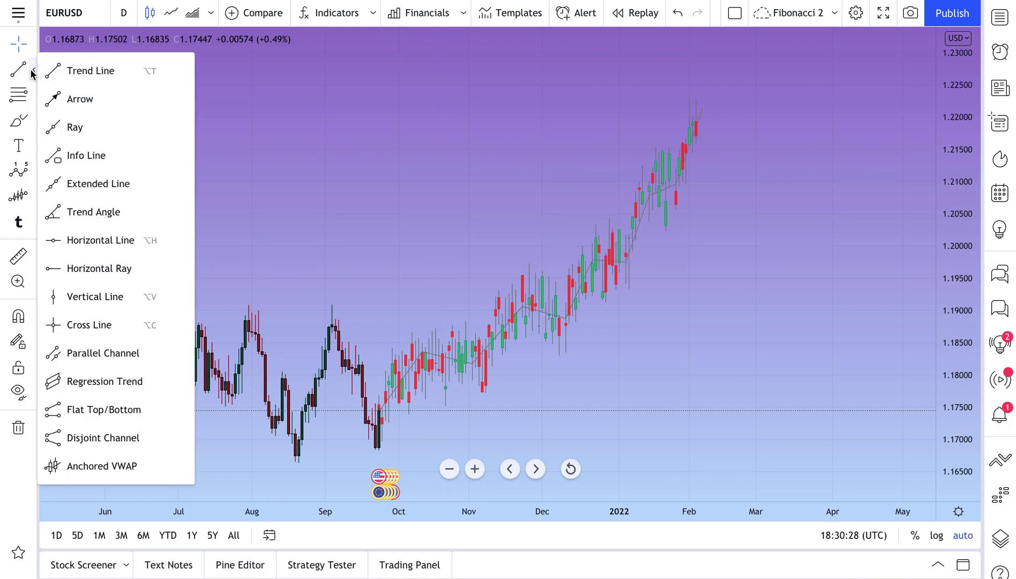
pyautogui.click(79, 69)
pyautogui.click(242, 320)
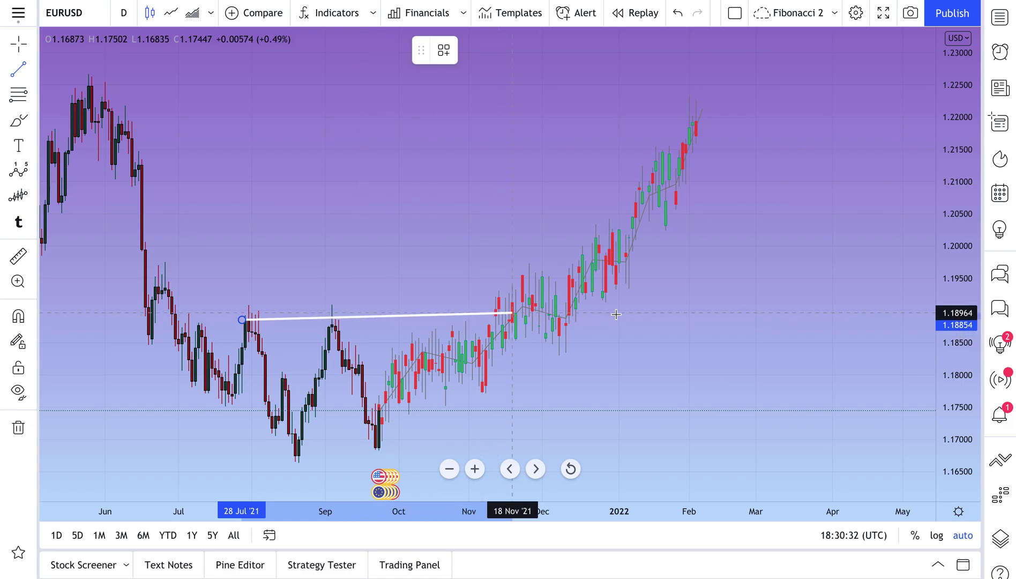
pyautogui.click(643, 320)
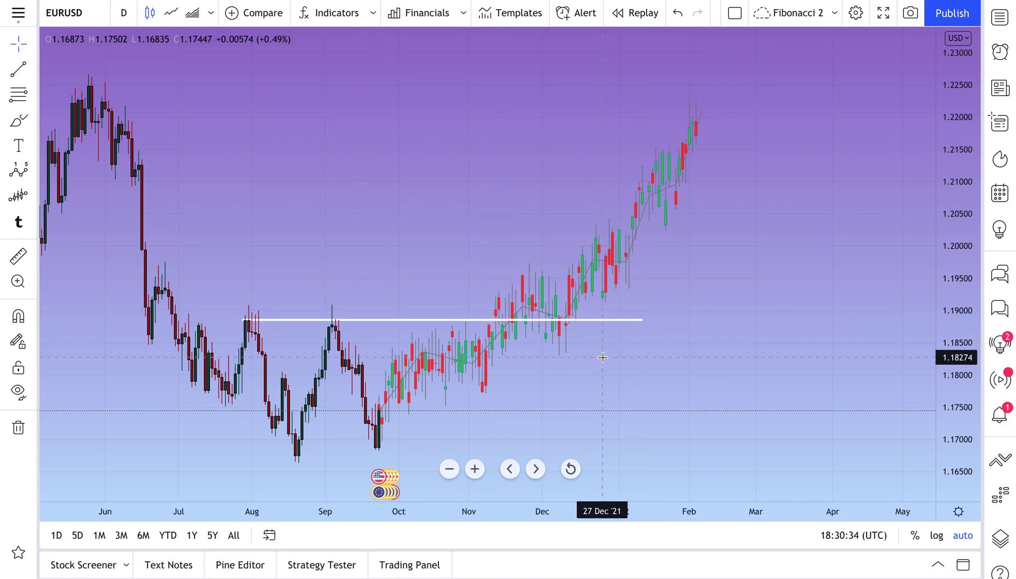
# Delete the ghost feed that crosses the white trend line.
pyautogui.click(496, 315)
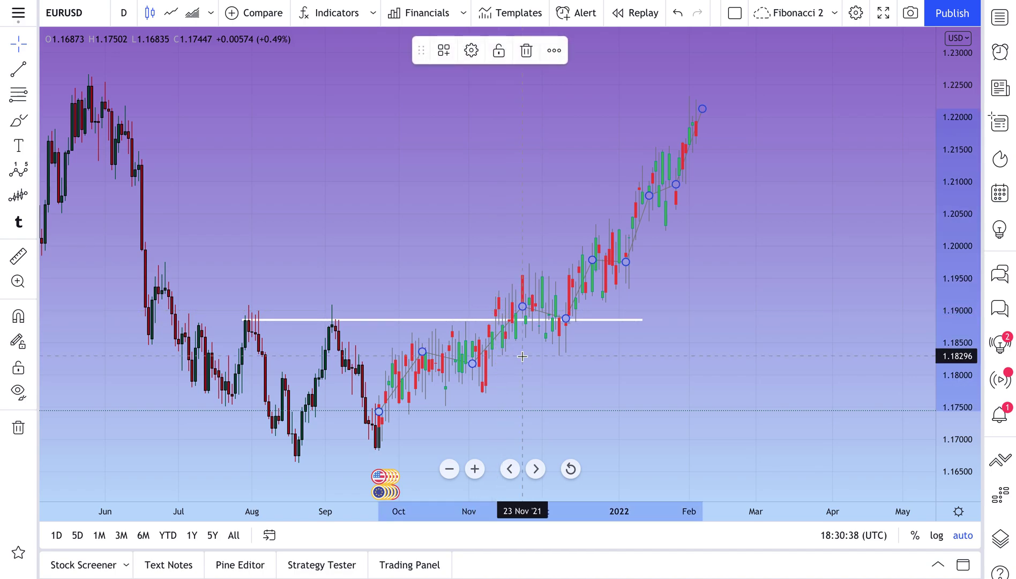
pyautogui.press('Delete')
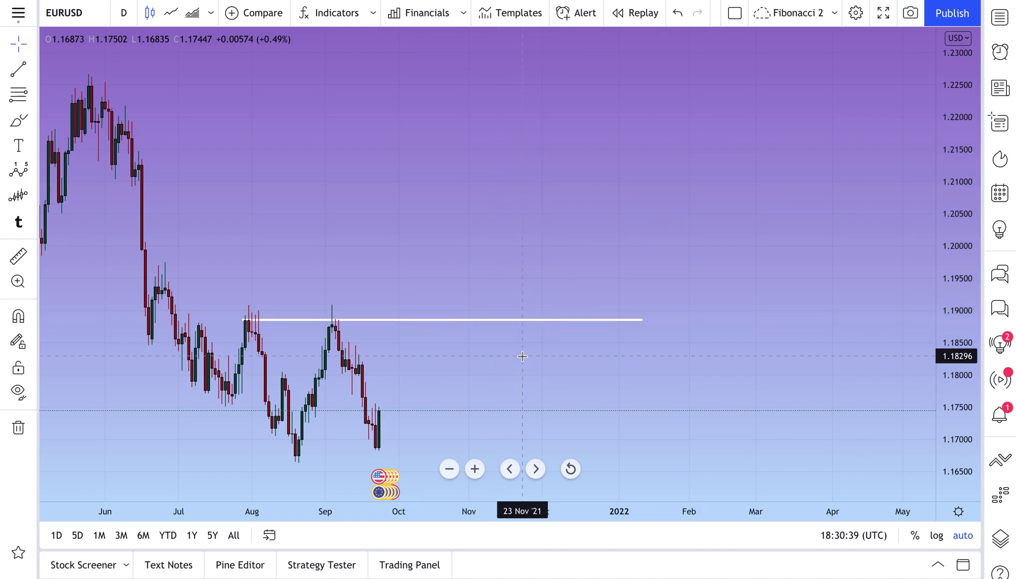
# Draw a Ghost Feed above the candles, from about 1.207 in mid-September '21 to about 1.222 in late December '21.
pyautogui.click(32, 198)
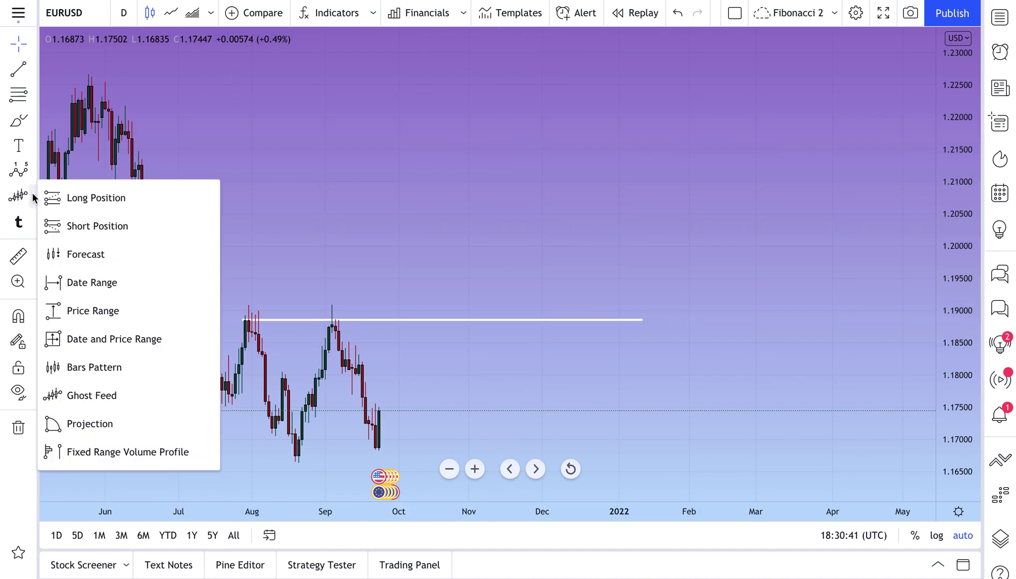
pyautogui.click(103, 397)
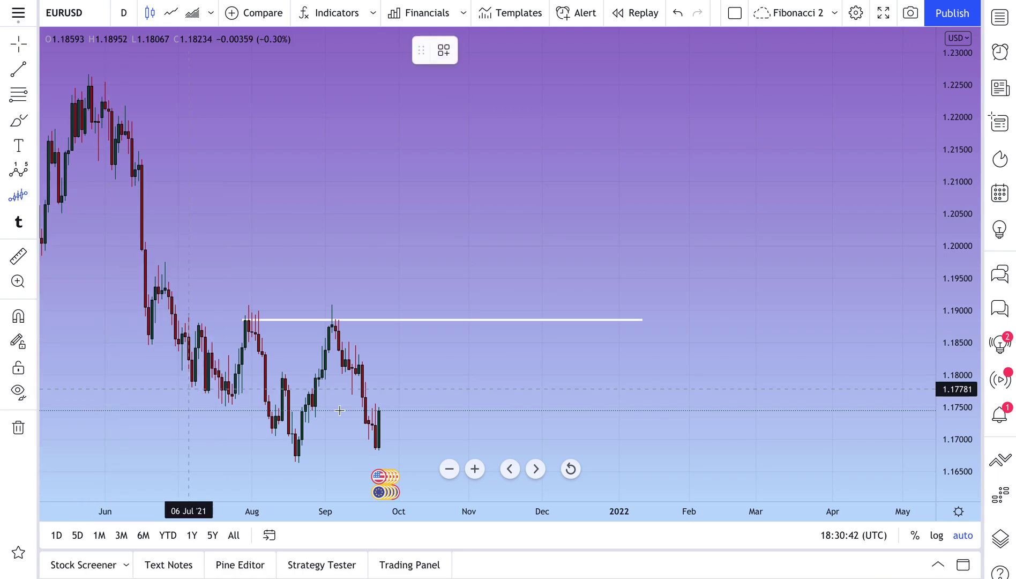
pyautogui.click(365, 201)
pyautogui.click(442, 136)
pyautogui.click(506, 154)
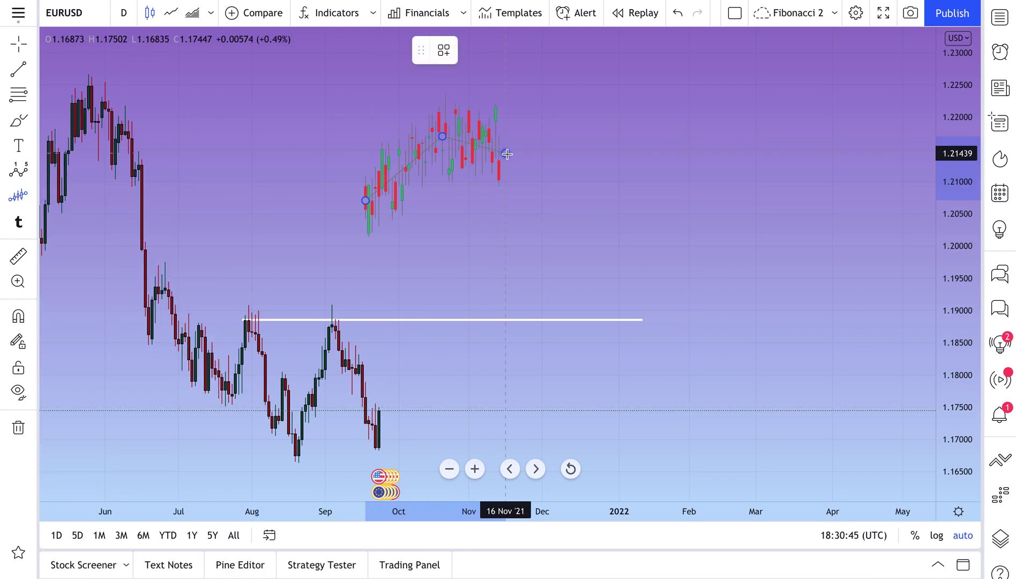
pyautogui.click(613, 103)
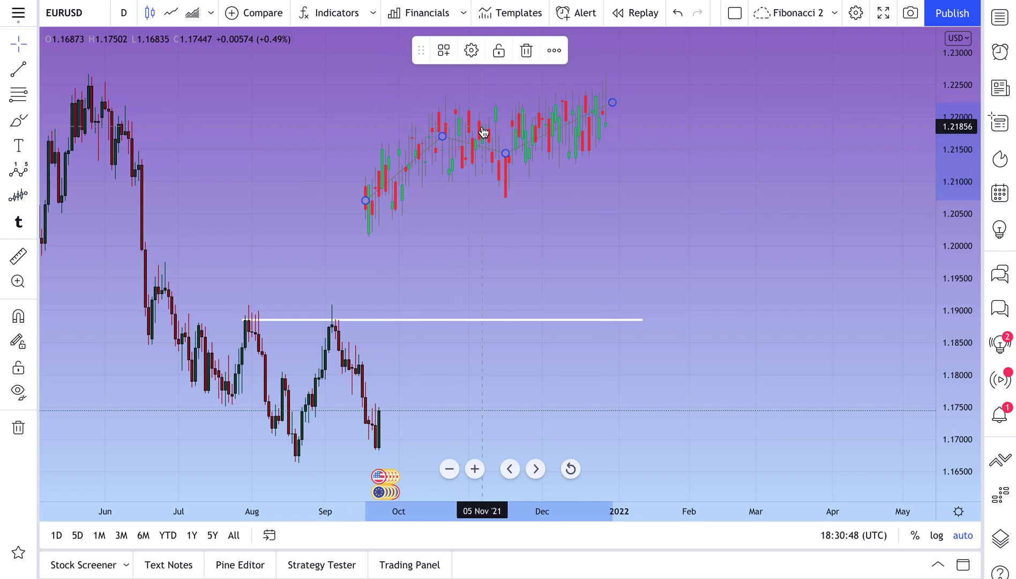
# Draw another Ghost Feed from about 1.209 in February '22, peaking near 1.226 and dropping to about 1.209 in May '22.
pyautogui.click(18, 196)
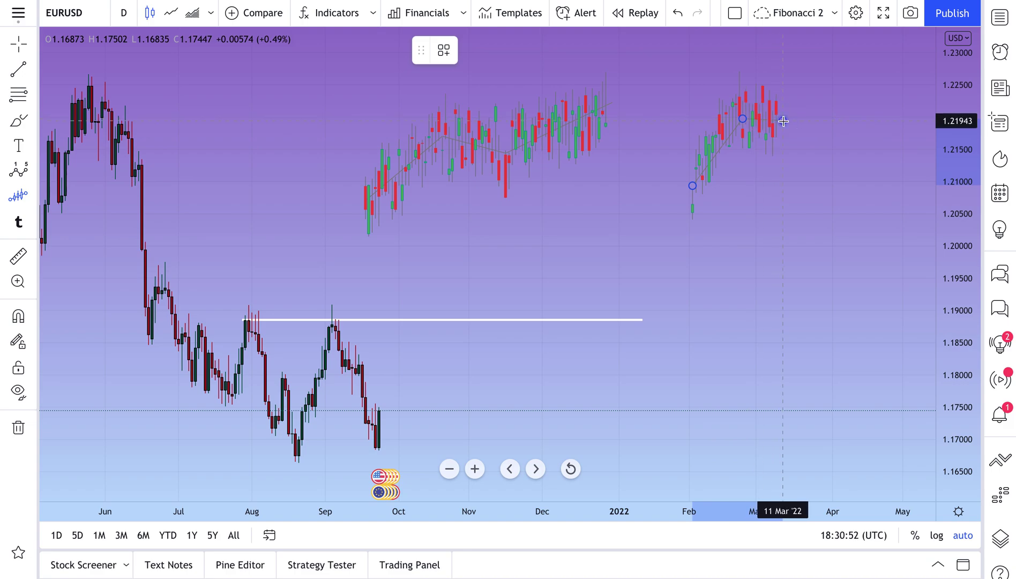
pyautogui.click(784, 122)
pyautogui.click(820, 76)
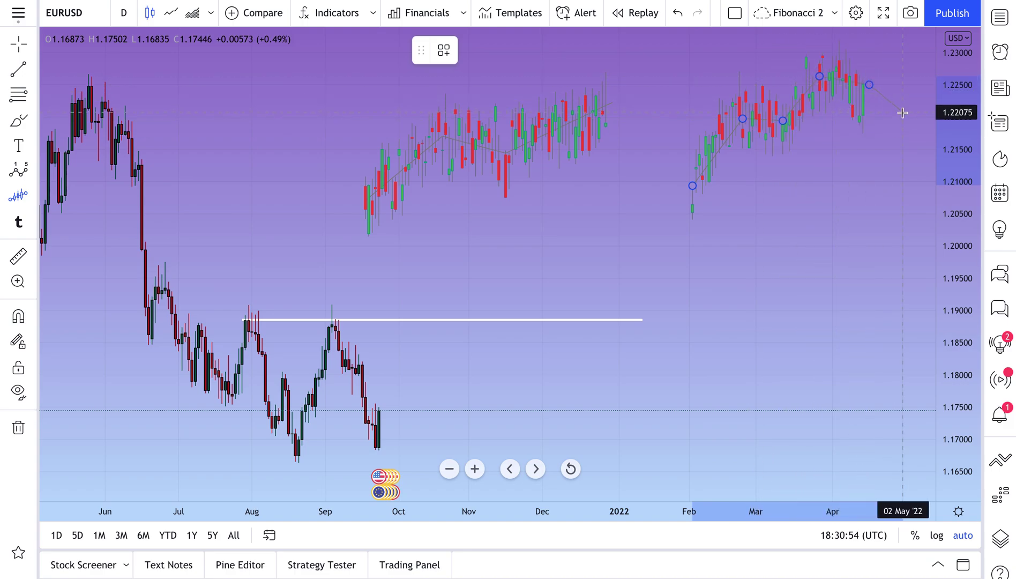
pyautogui.click(909, 186)
pyautogui.click(814, 199)
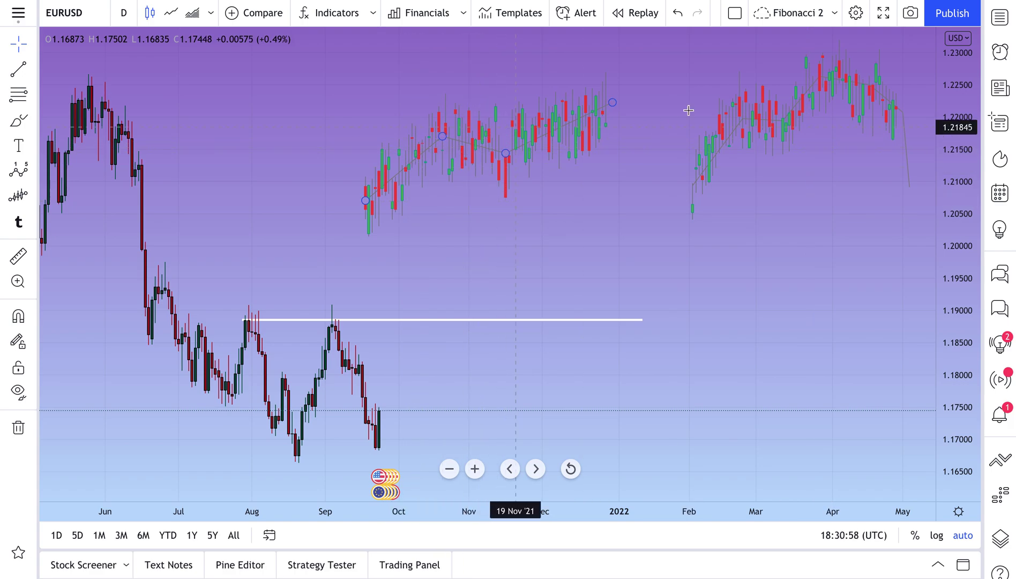
# Delete both ghost feeds above the price candles.
pyautogui.click(777, 118)
pyautogui.press('Delete')
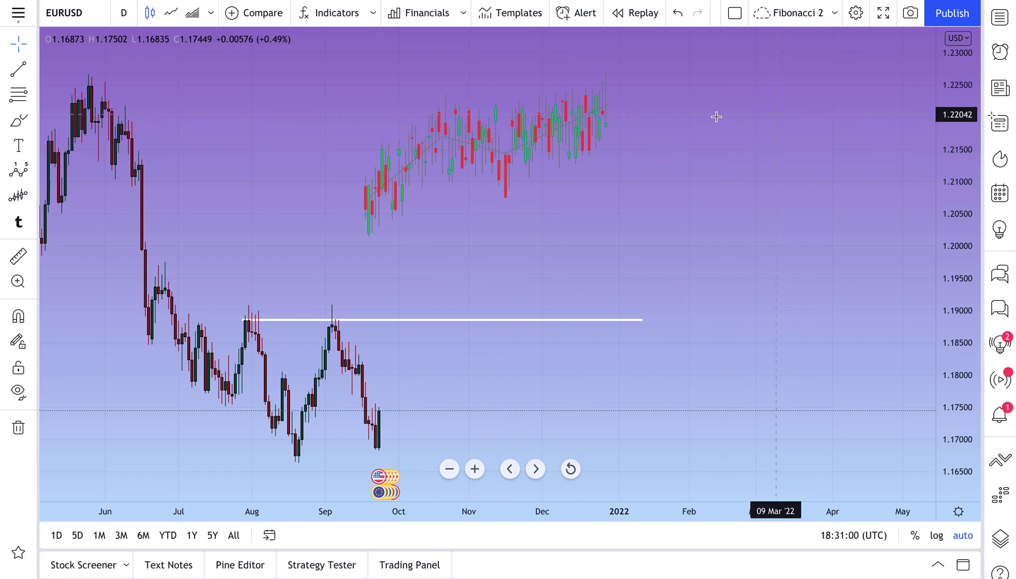
pyautogui.click(526, 138)
pyautogui.press('Delete')
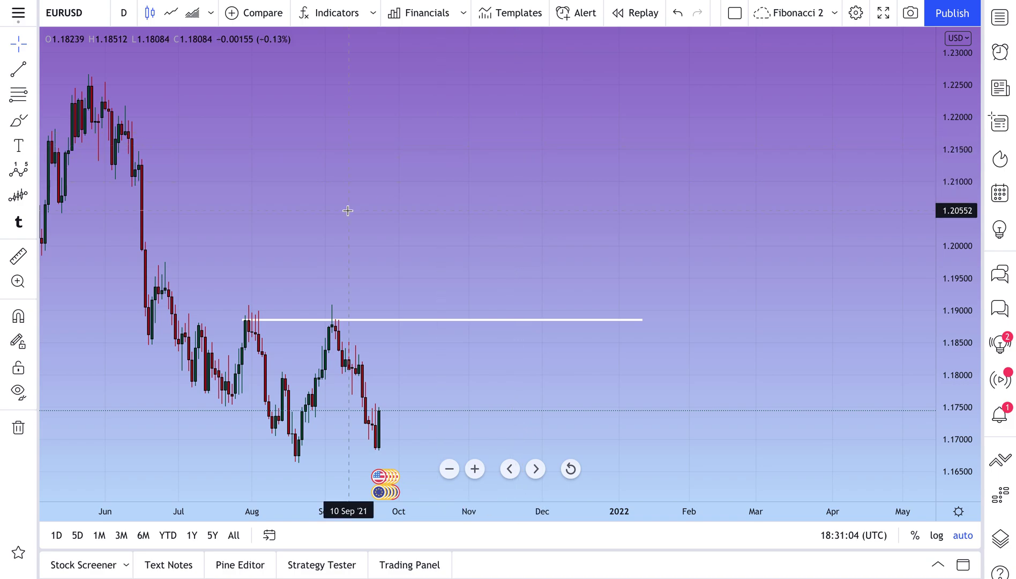
# Copy the EURUSD rise from 30 Mar '21 to 28 May '21 with a Bars Pattern.
pyautogui.moveTo(283, 196); pyautogui.dragTo(418, 215)
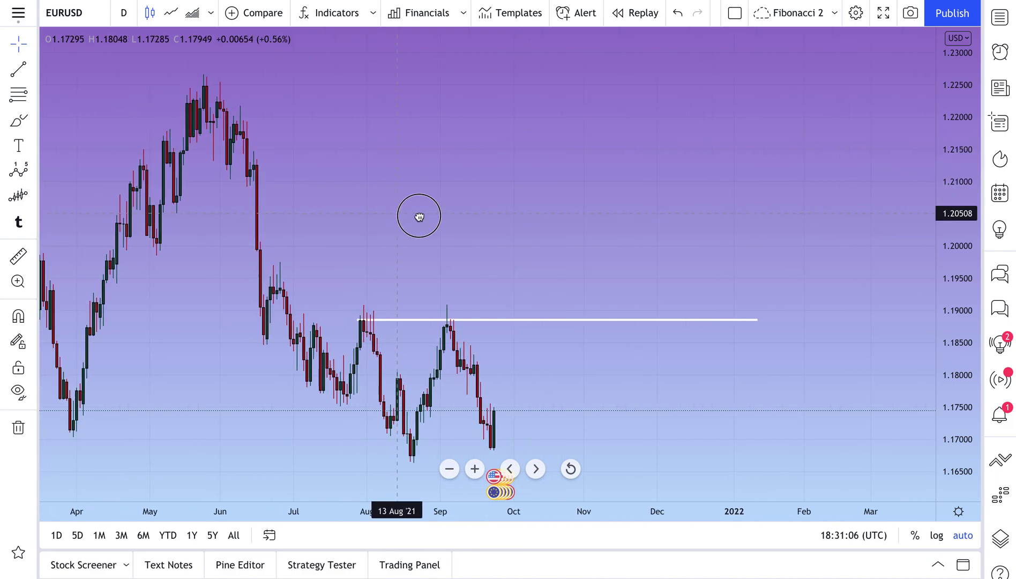
pyautogui.click(32, 197)
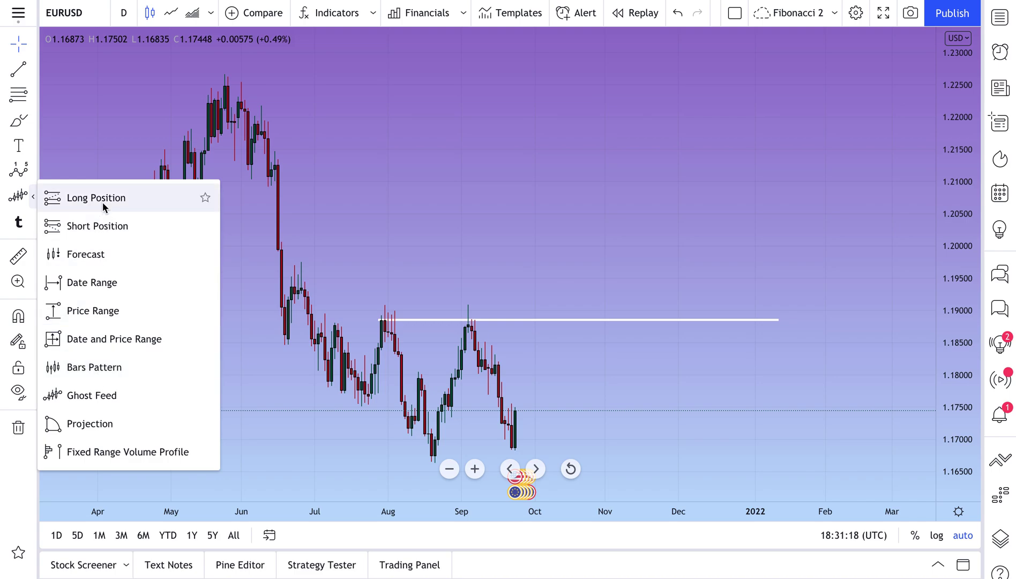
pyautogui.click(102, 372)
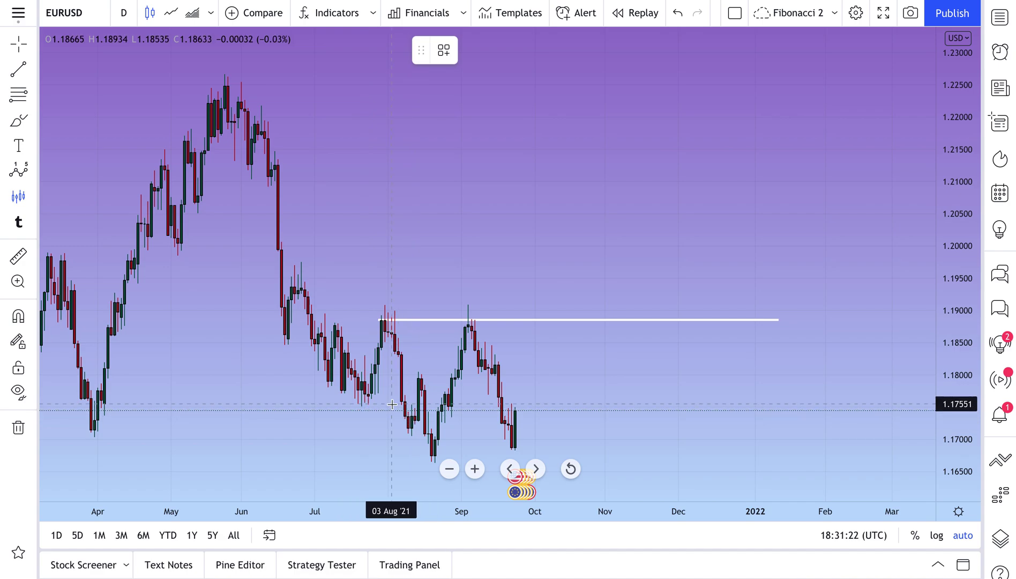
pyautogui.scroll(-5, 392, 404)
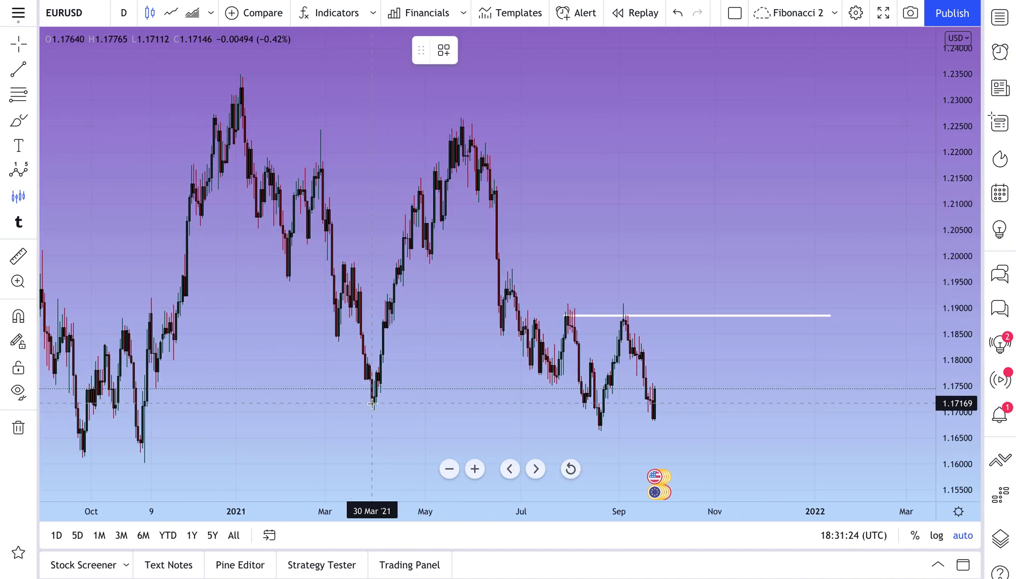
pyautogui.click(373, 403)
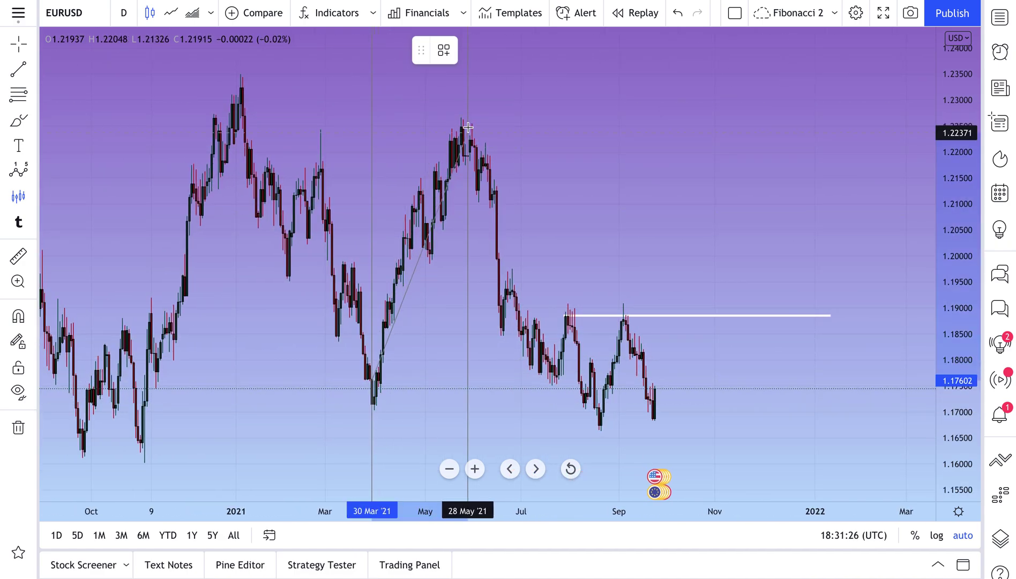
pyautogui.click(467, 125)
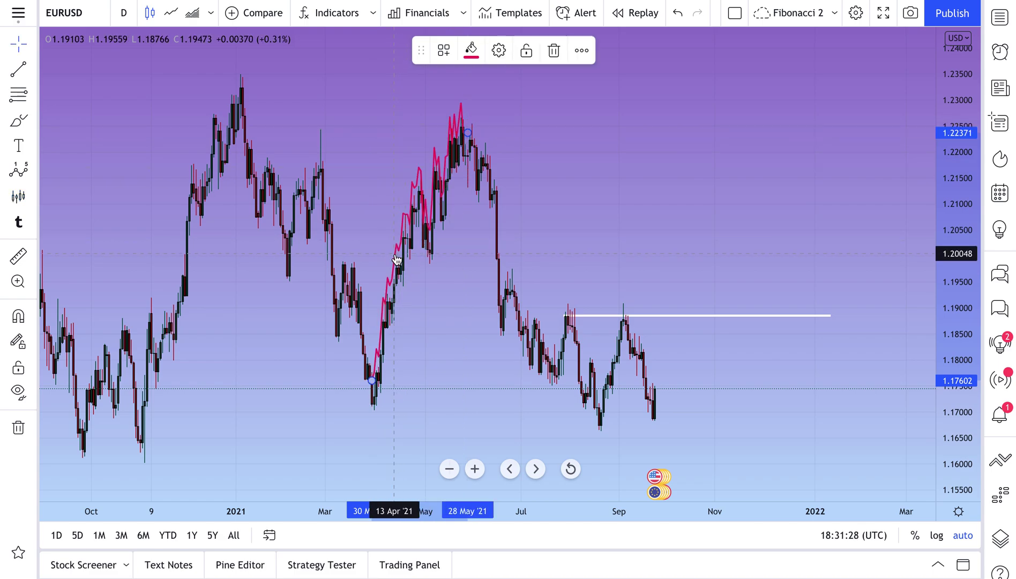
# Move the bars pattern onto the latest candle, starting at about 1.170 on 23 Sep '21, and delete it.
pyautogui.moveTo(397, 259); pyautogui.dragTo(680, 286)
pyautogui.click(753, 265)
pyautogui.click(711, 252)
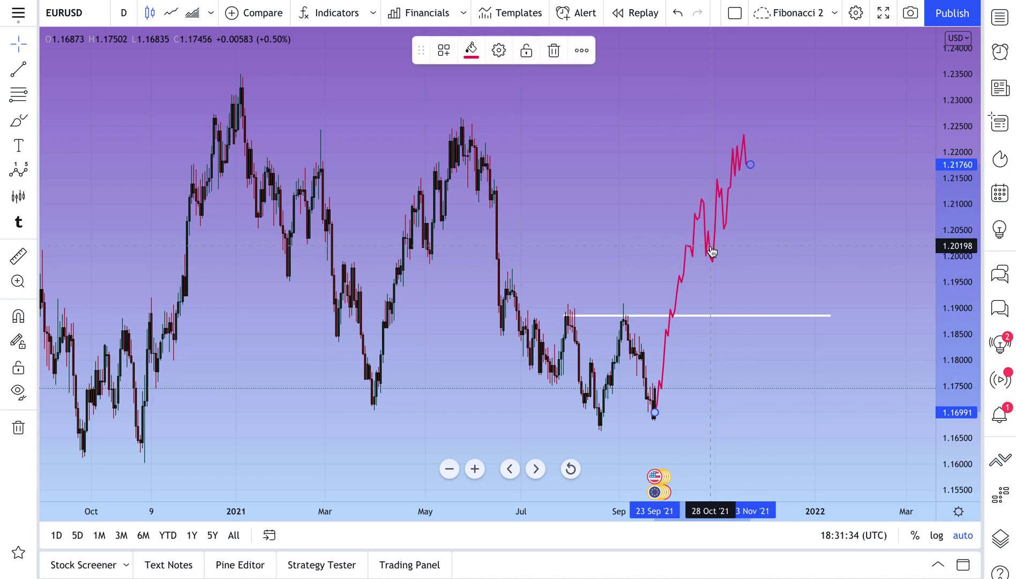
pyautogui.press('Delete')
# Draw a Ghost Feed from the latest candle to about 1.184 in November, 1.178 in January, 1.188 on 24 Jan '22 and 1.176 on 10 Mar '22.
pyautogui.click(32, 200)
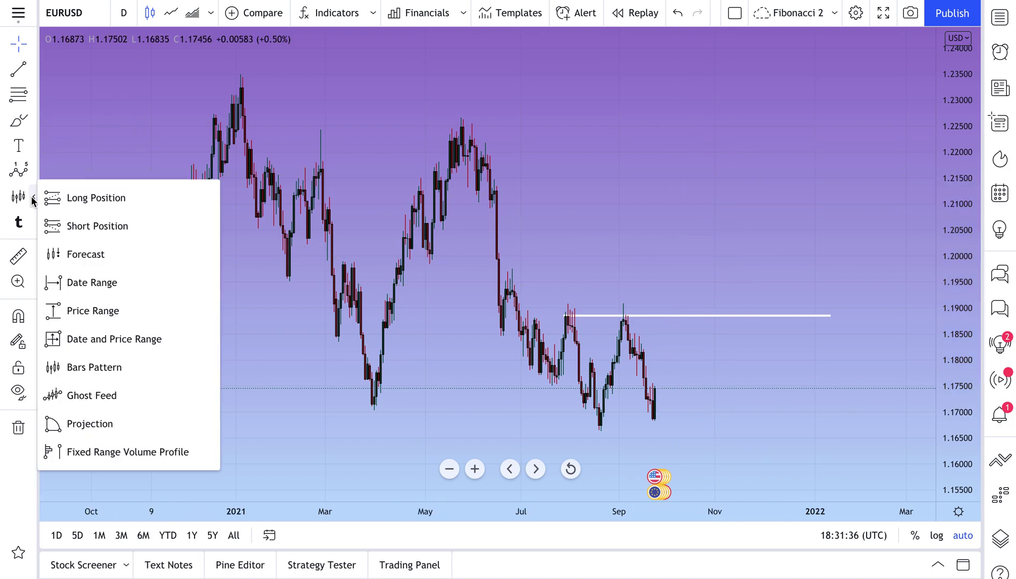
pyautogui.click(128, 395)
pyautogui.click(657, 390)
pyautogui.click(733, 339)
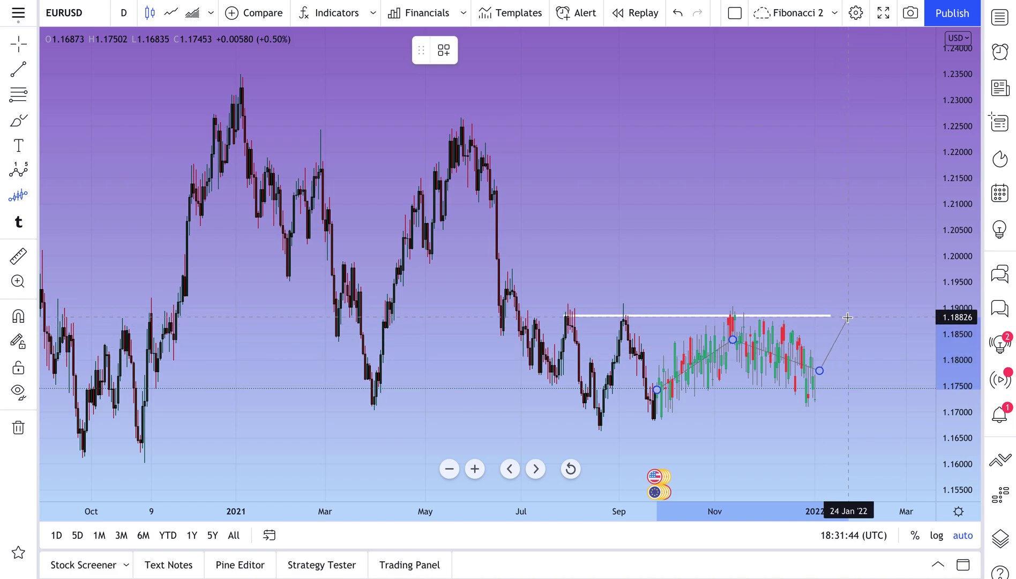
pyautogui.click(922, 379)
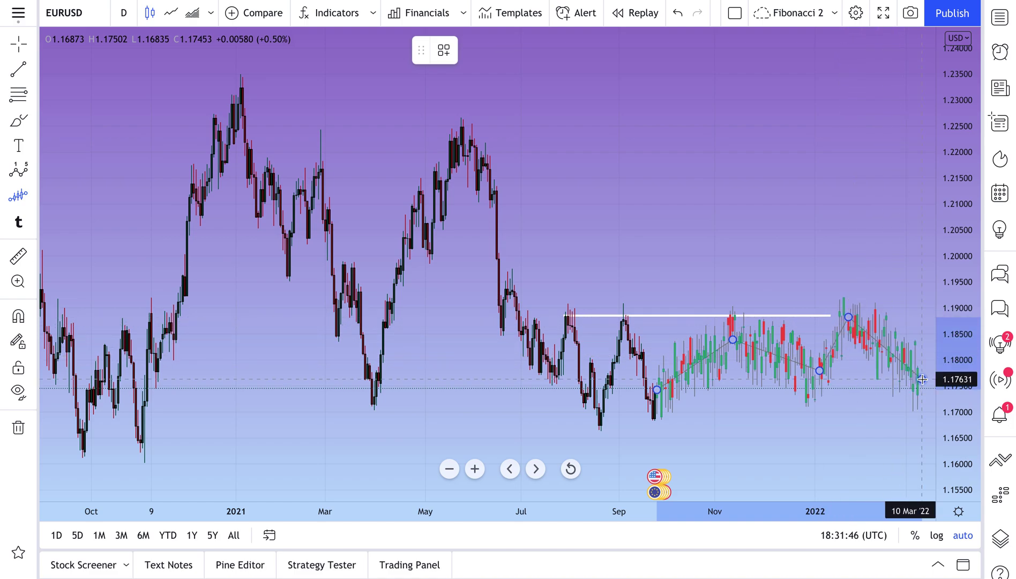
pyautogui.click(922, 379)
# Extend the far end of the white trend line to 22 Mar '22 at about 1.188.
pyautogui.moveTo(835, 250); pyautogui.dragTo(634, 261)
pyautogui.moveTo(630, 337); pyautogui.dragTo(740, 341)
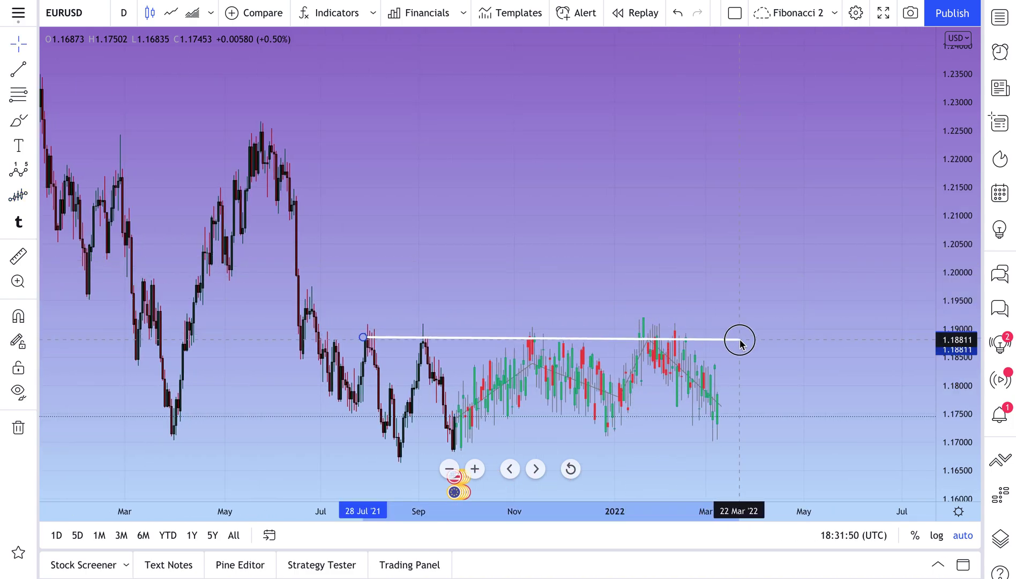
# Brush a circle around the ghost feed's January '22 peak and an arrow along its following decline, and undo the marks.
pyautogui.click(19, 121)
pyautogui.moveTo(644, 309)
pyautogui.mouseDown()
pyautogui.moveTo(626, 336)
pyautogui.moveTo(655, 332)
pyautogui.moveTo(641, 315)
pyautogui.moveTo(709, 394)
pyautogui.moveTo(700, 374)
pyautogui.mouseUp()
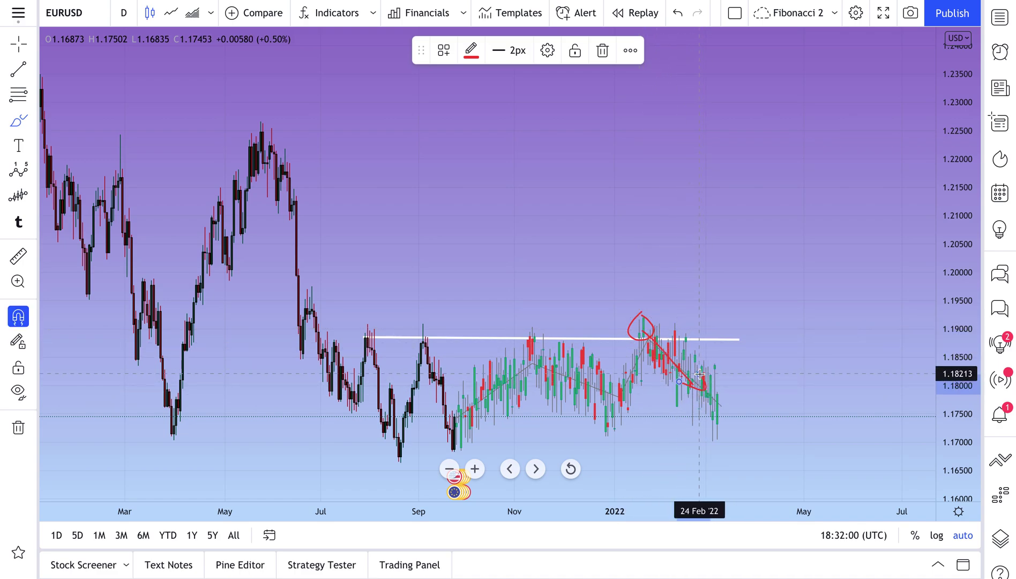
pyautogui.hotkey('ctrl', 'z')
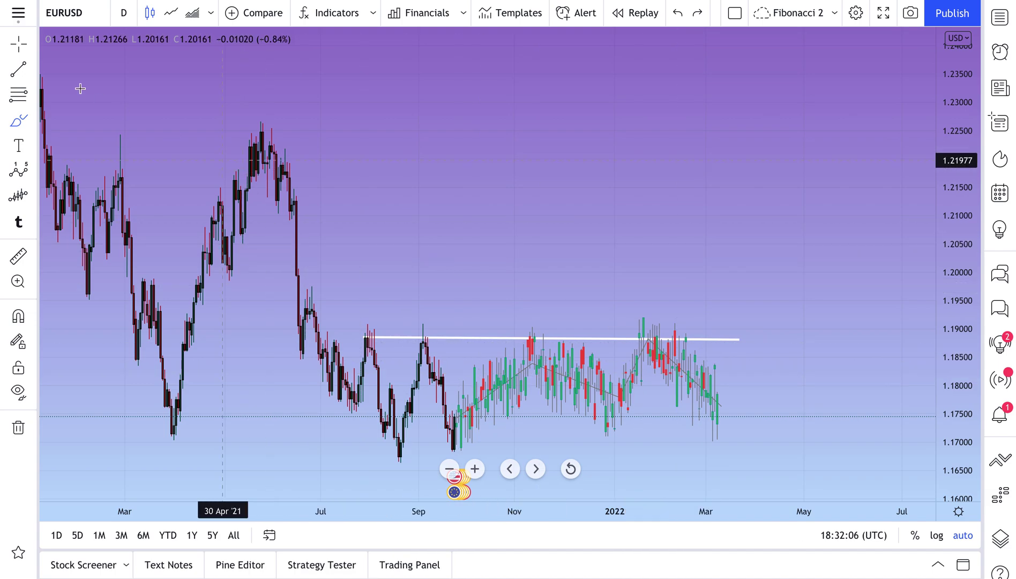
# Delete the ghost feed running along the white trend line.
pyautogui.click(558, 381)
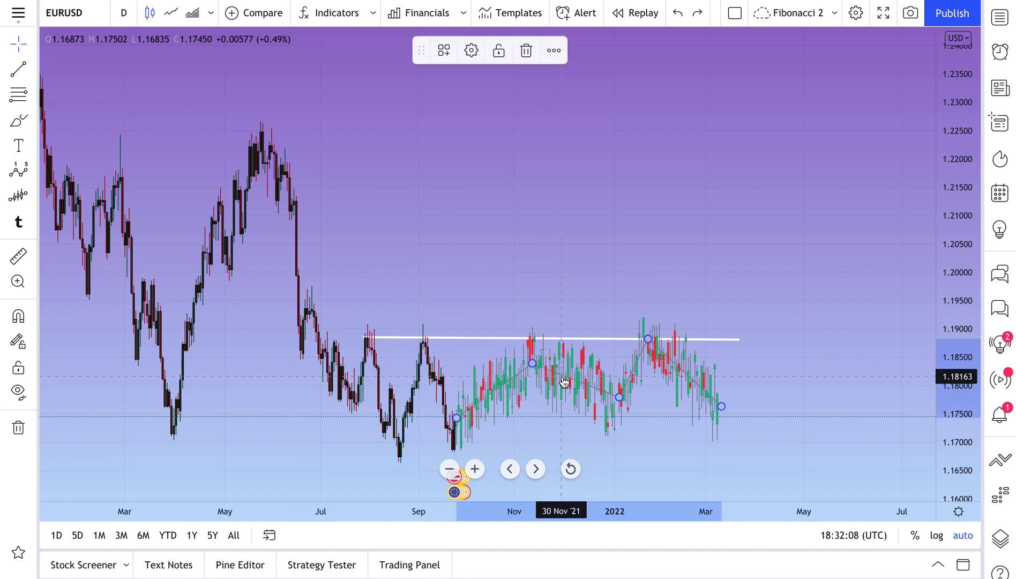
pyautogui.press('Delete')
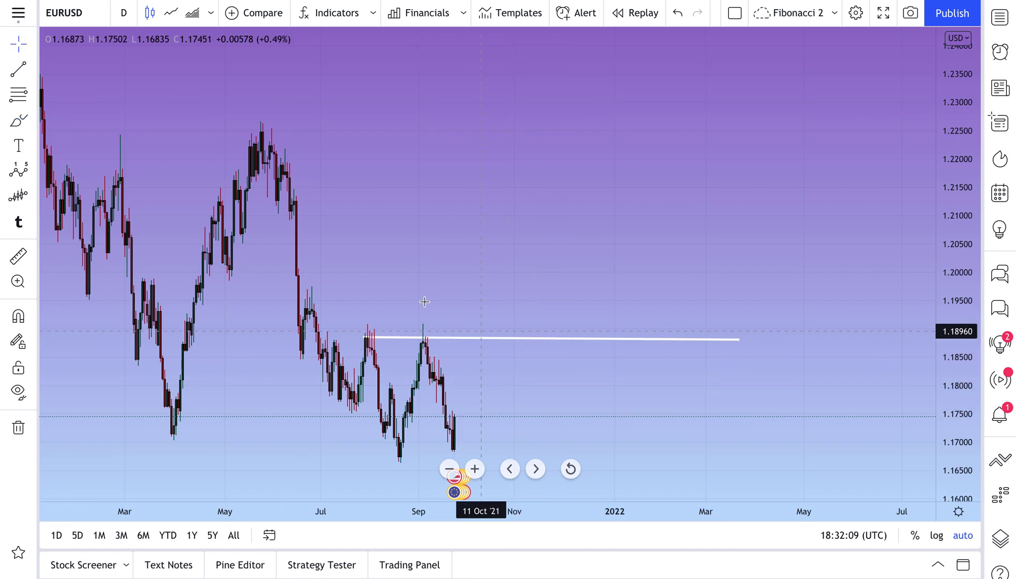
# Brush a rising curve from the latest candle to about 1.222 in March '22, and undo it.
pyautogui.click(18, 121)
pyautogui.moveTo(462, 430); pyautogui.dragTo(760, 113)
pyautogui.hotkey('ctrl', 'z')
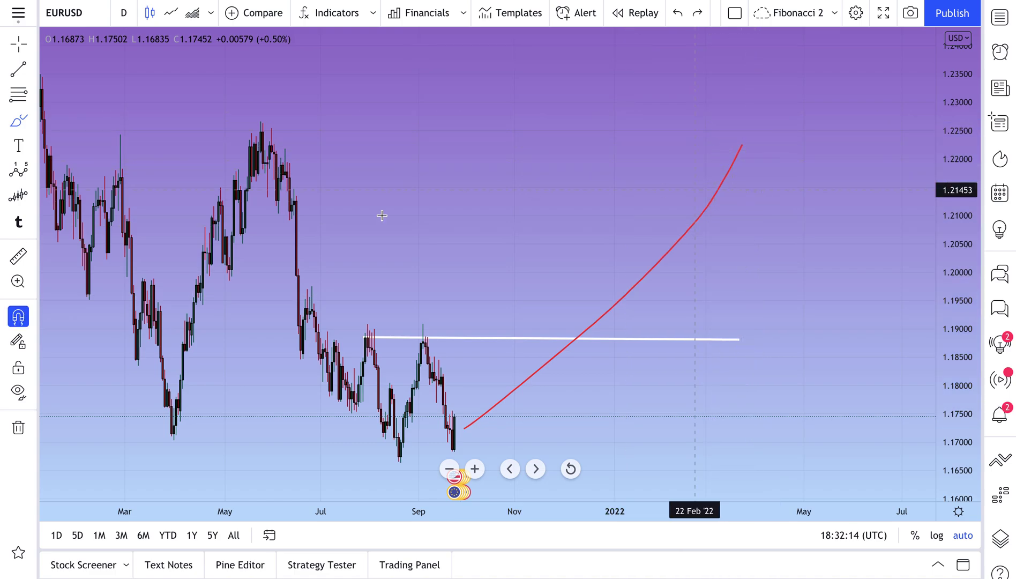
pyautogui.hotkey('ctrl', 'z')
# Draw a Ghost Feed from about 1.173 on 27 Sep '21 to about 1.221 in March '22, 1.202 in April and 1.208 around May.
pyautogui.click(34, 199)
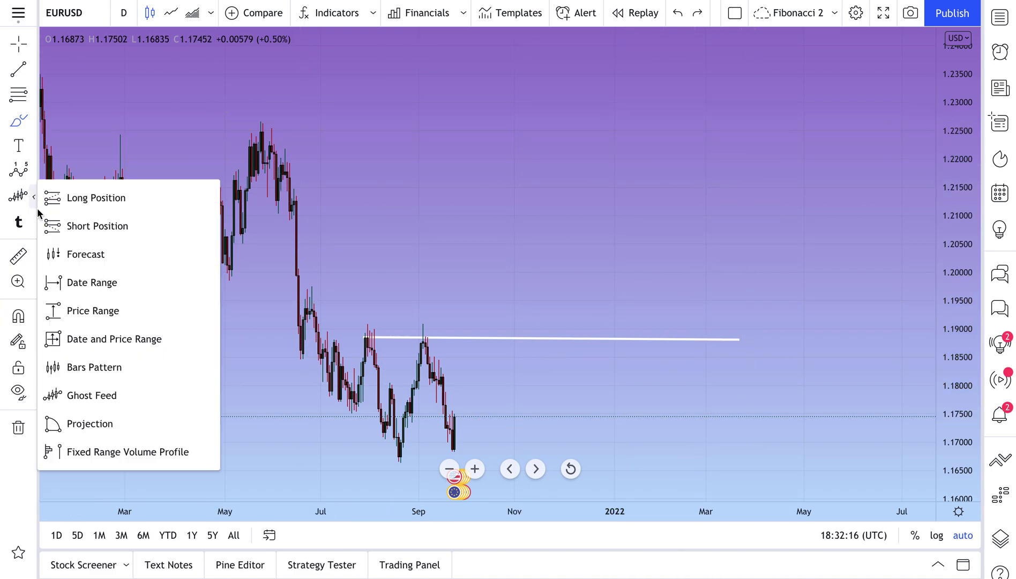
pyautogui.click(94, 392)
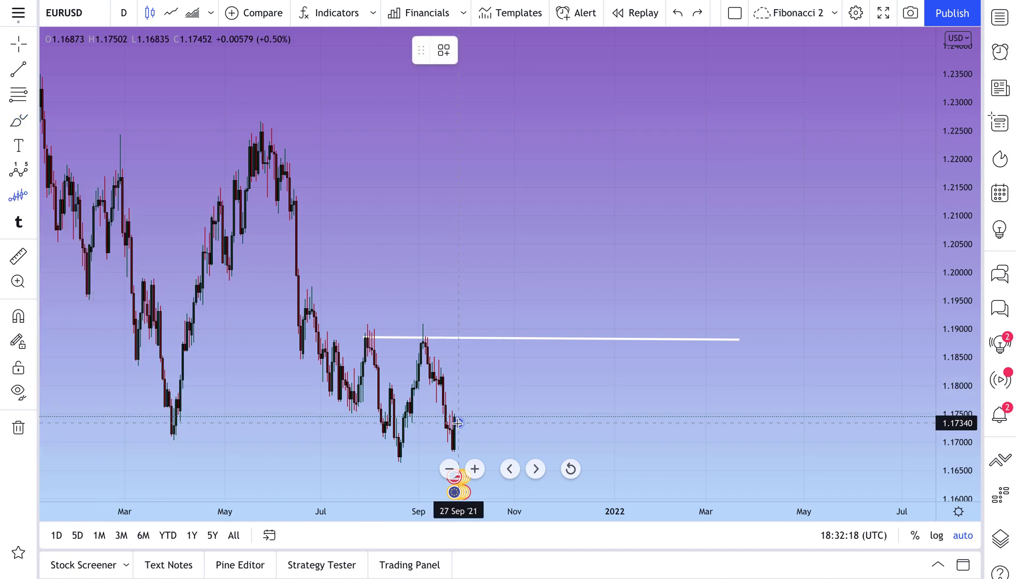
pyautogui.click(457, 423)
pyautogui.click(735, 154)
pyautogui.click(784, 261)
pyautogui.click(804, 229)
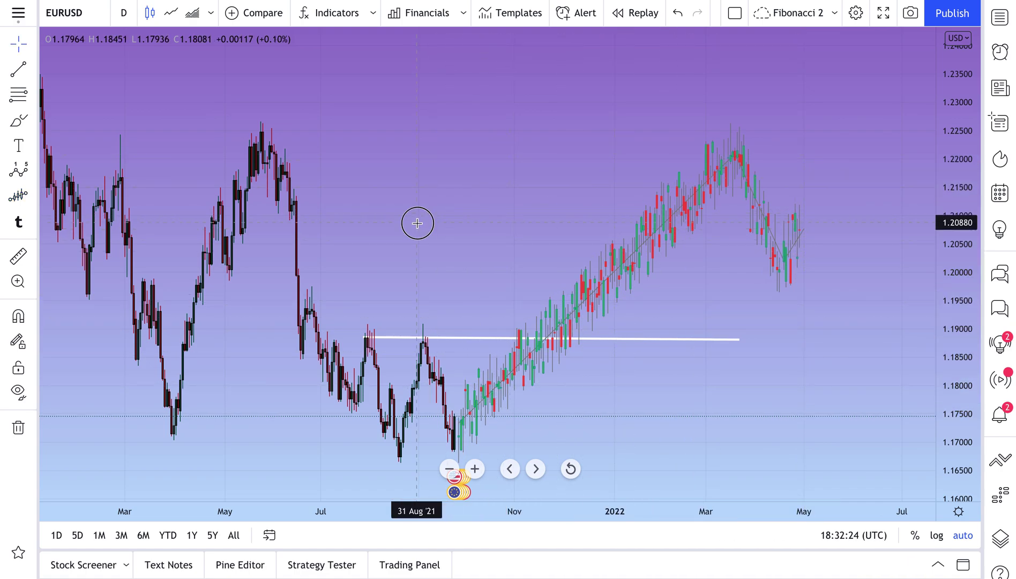
# Switch the EURUSD price axis to a logarithmic scale.
pyautogui.moveTo(418, 220); pyautogui.dragTo(518, 225)
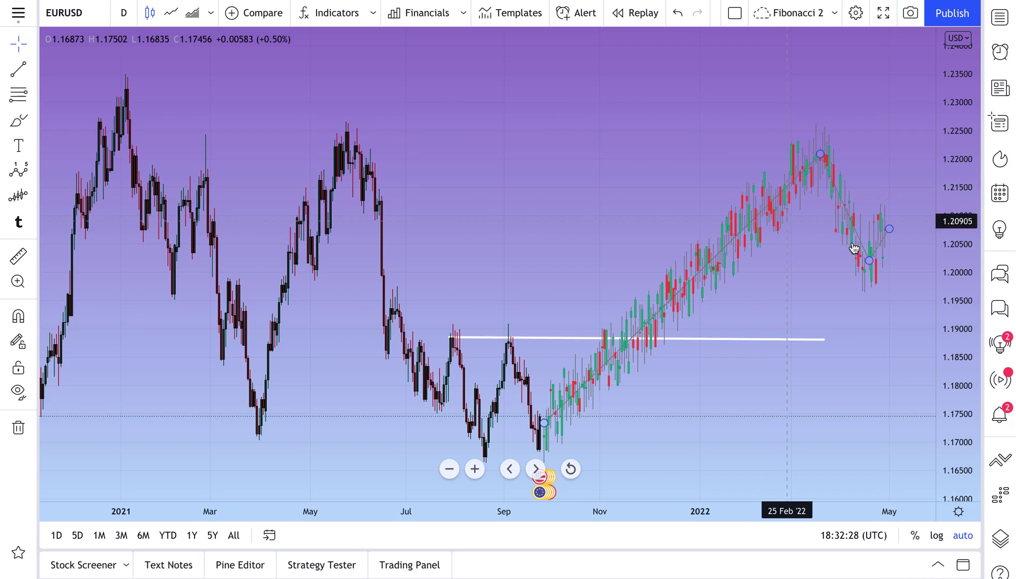
pyautogui.click(936, 535)
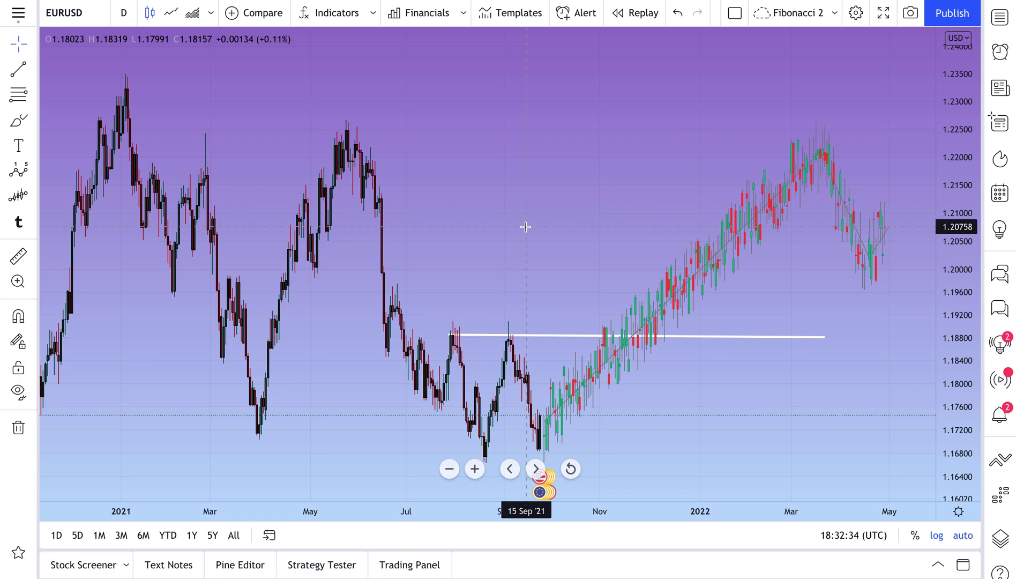
# Delete the ghost feed that rises from the latest candle.
pyautogui.click(703, 268)
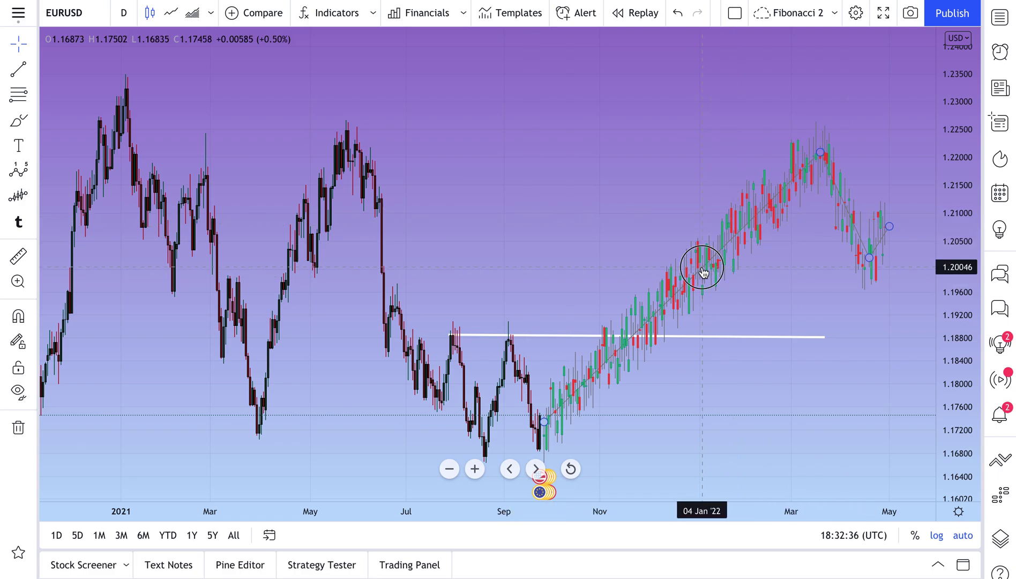
pyautogui.press('Delete')
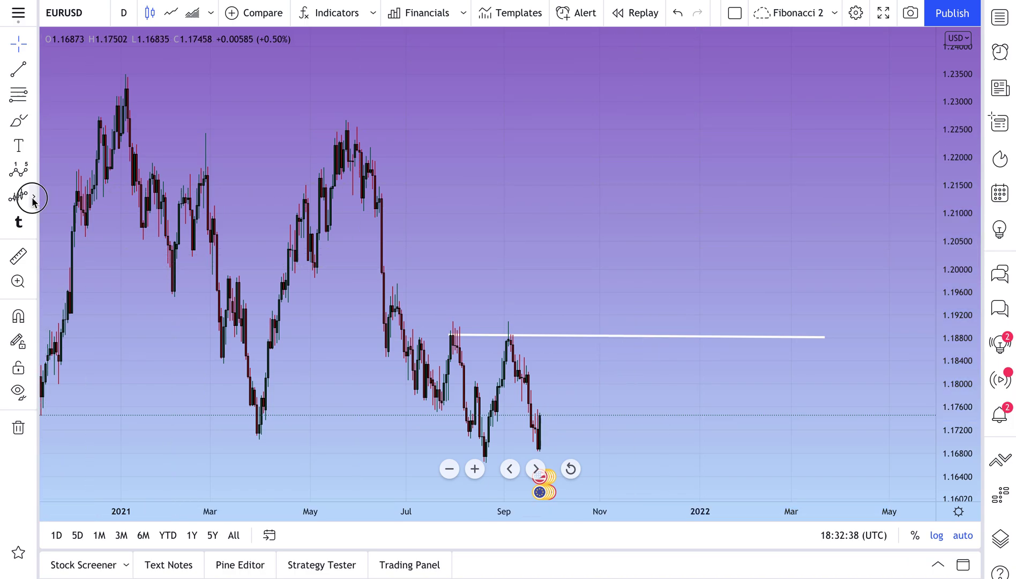
# Copy the EURUSD rally from 26 Jun '20 to mid-August '20 with a Bars Pattern.
pyautogui.click(33, 196)
pyautogui.click(70, 367)
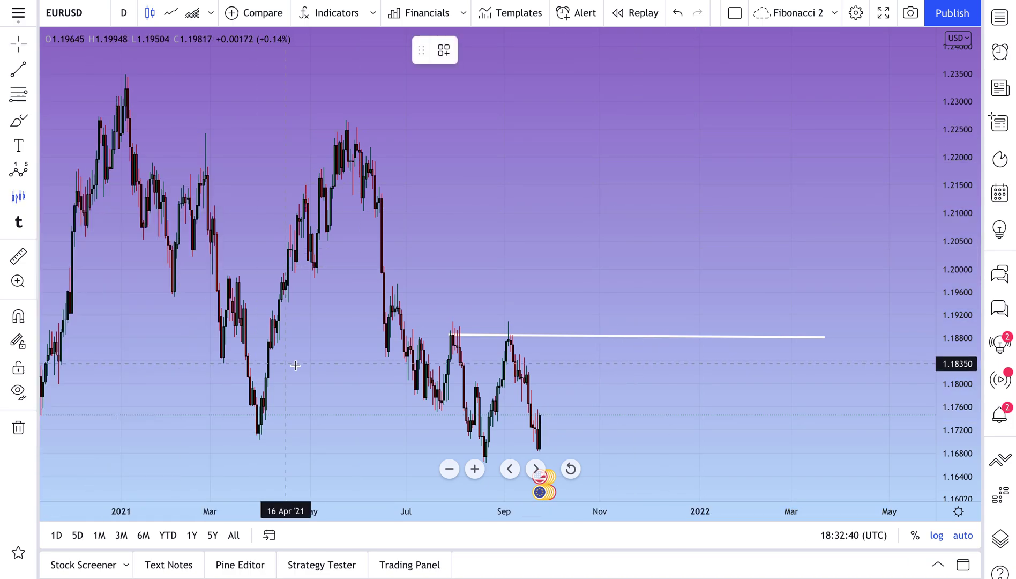
pyautogui.scroll(-3, 312, 351)
pyautogui.scroll(-3, 312, 351)
pyautogui.click(188, 301)
pyautogui.click(243, 156)
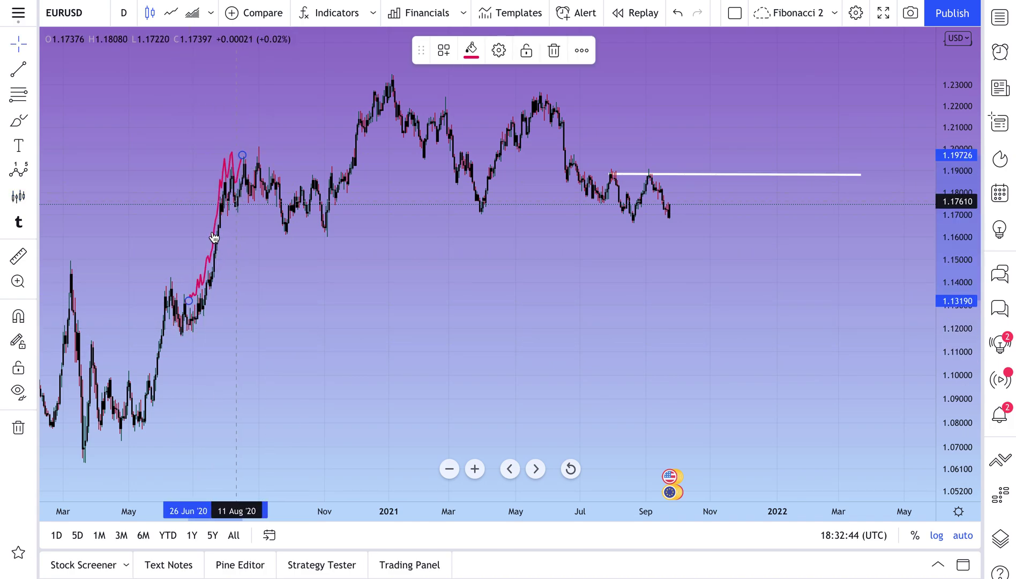
# Move the bars pattern to start at the latest candle, at about 1.170 on 23 Sep '21.
pyautogui.moveTo(286, 224); pyautogui.dragTo(689, 153)
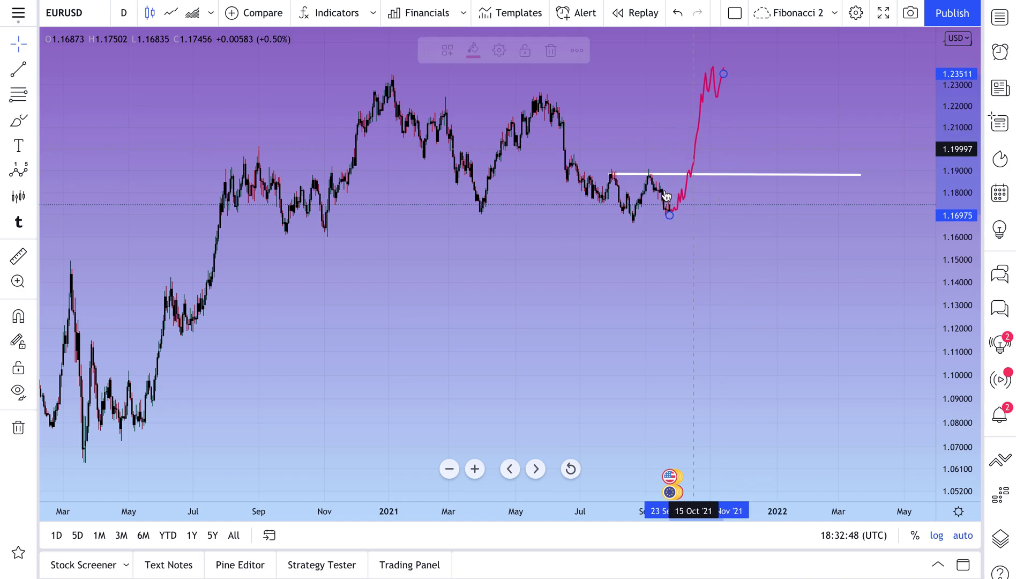
pyautogui.click(445, 266)
pyautogui.scroll(5, 461, 232)
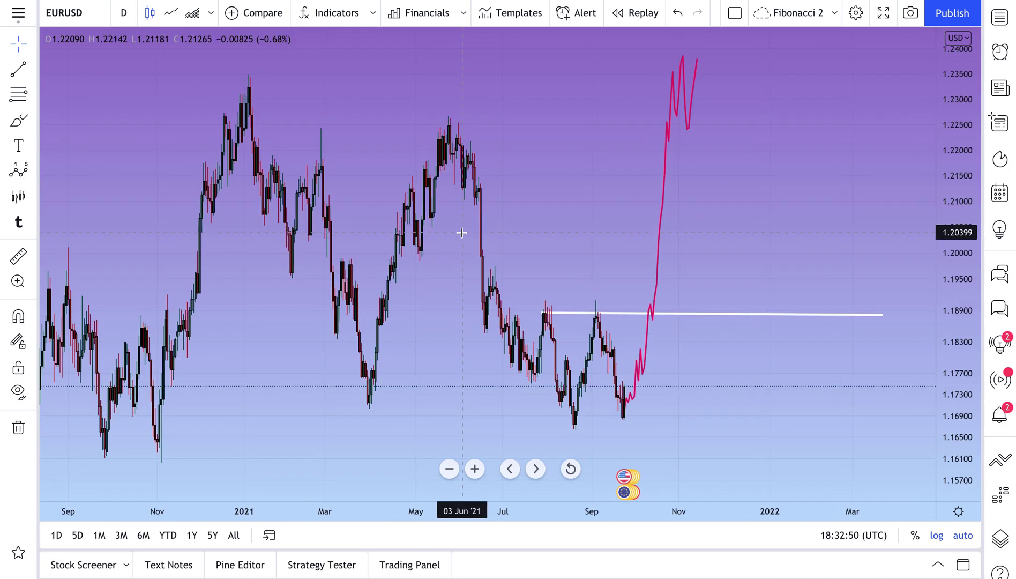
pyautogui.scroll(3, 463, 232)
pyautogui.scroll(-2, 477, 225)
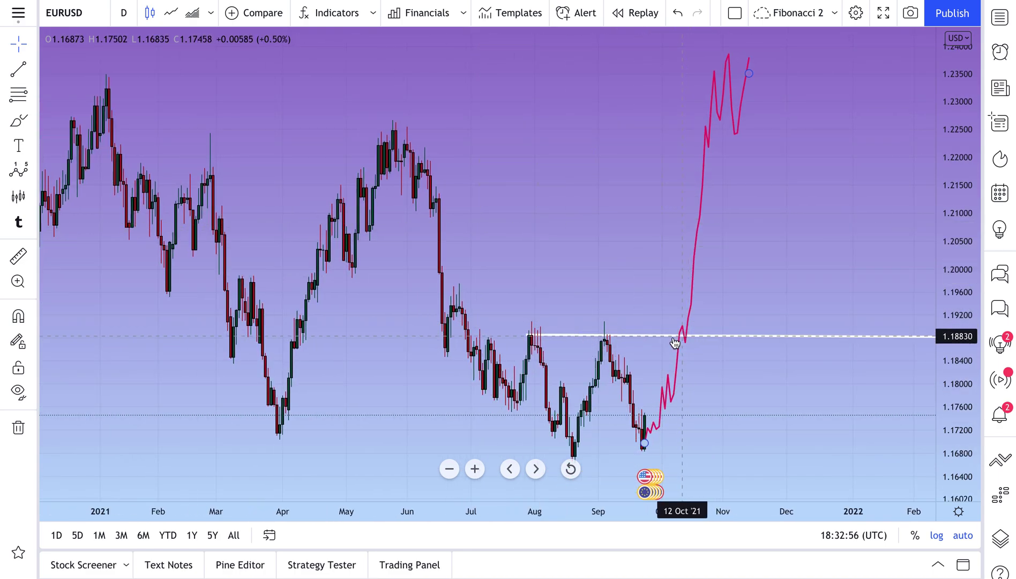
pyautogui.scroll(-1, 605, 289)
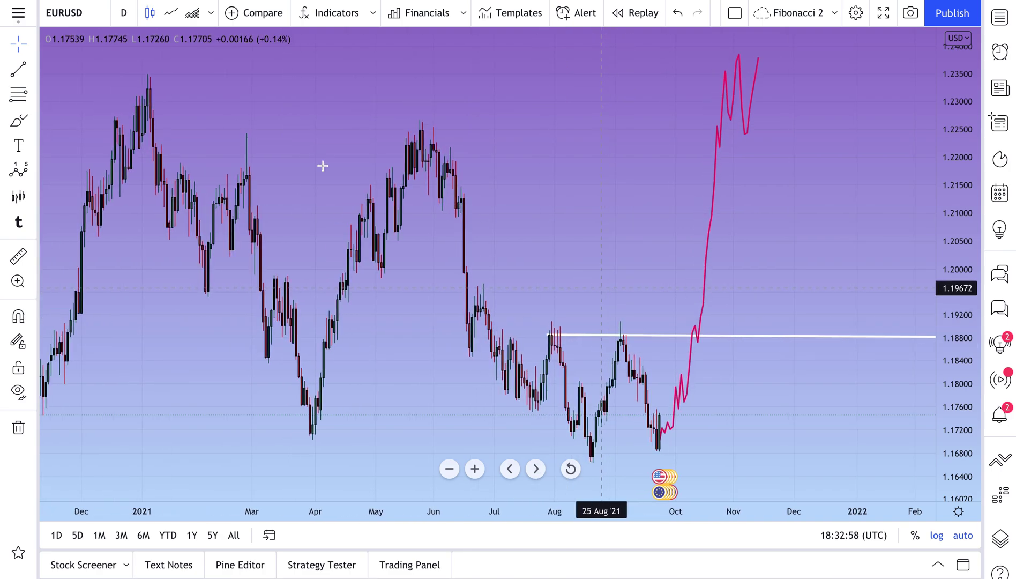
# Draw a near-horizontal trend line at about 1.224 from 24 Feb '21 to 10 Dec '21, and extend its start back to December '20.
pyautogui.click(18, 69)
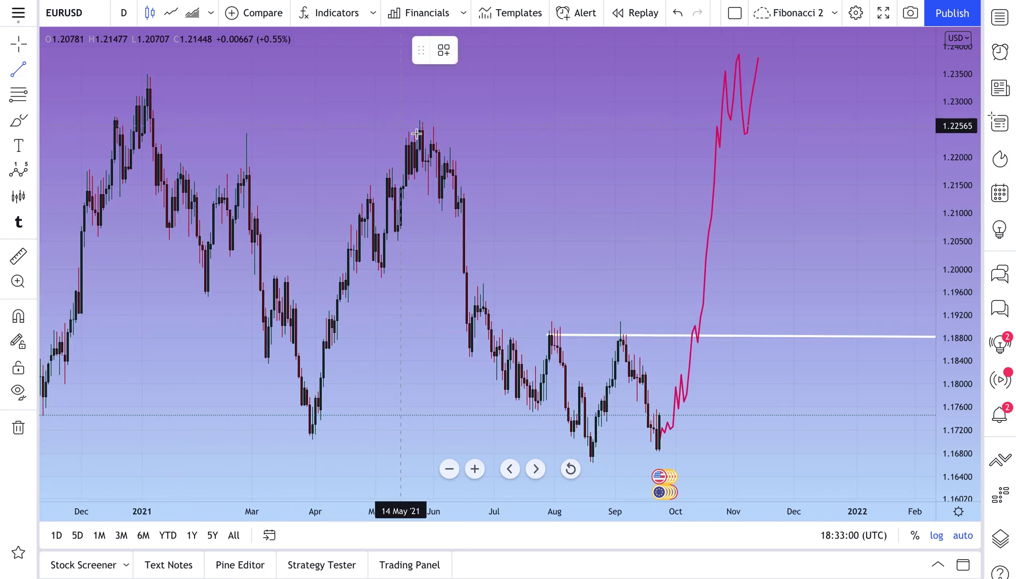
pyautogui.click(244, 135)
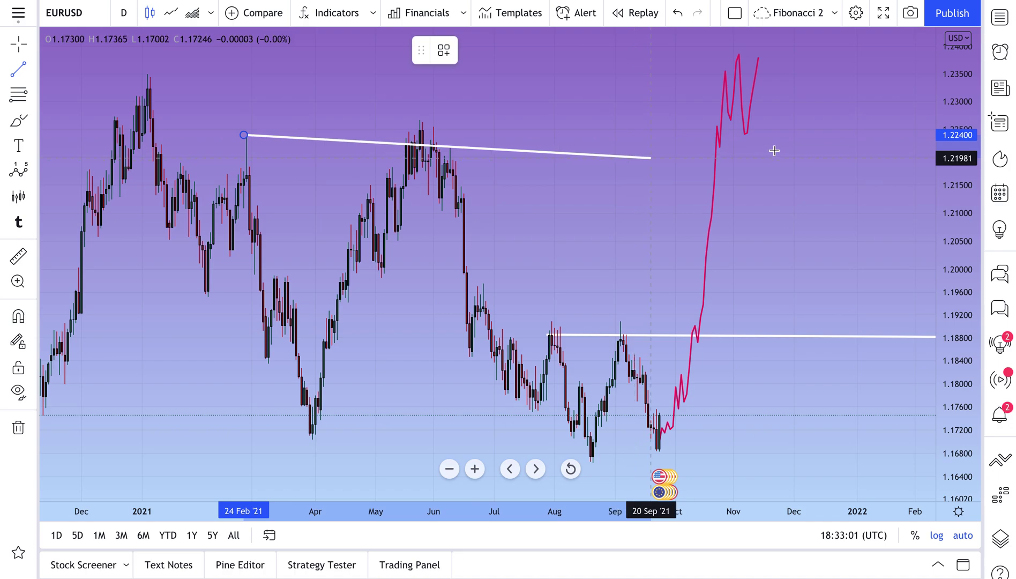
pyautogui.click(813, 133)
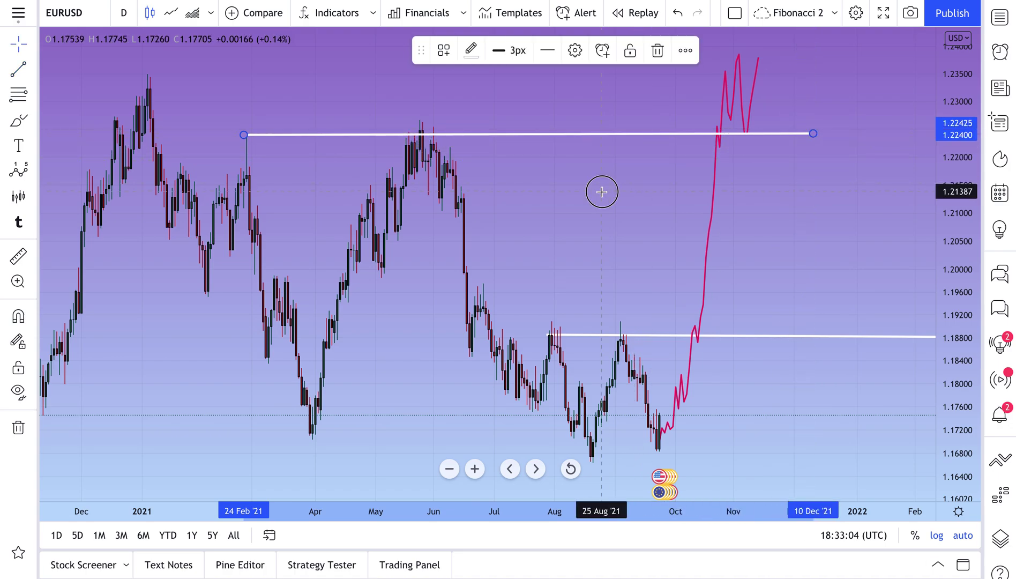
pyautogui.moveTo(244, 135); pyautogui.dragTo(119, 134)
pyautogui.click(497, 209)
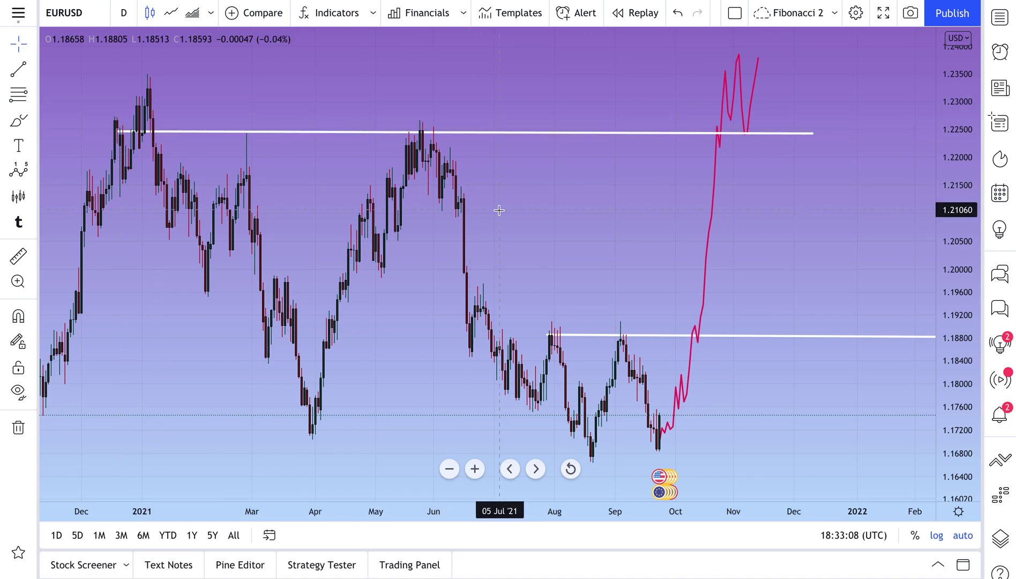
# Open the selection of projection and measurement drawing tools.
pyautogui.scroll(-3, 496, 209)
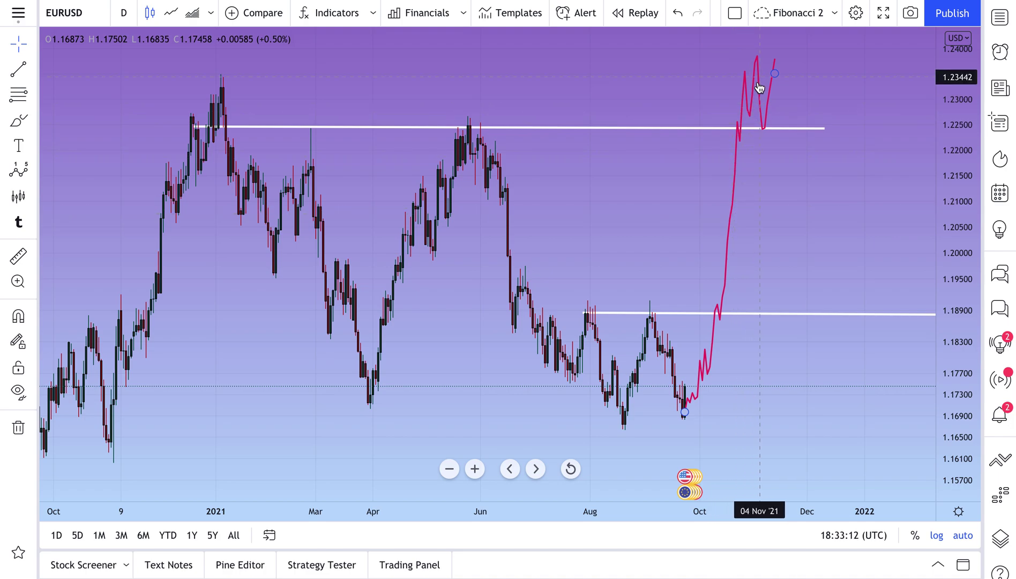
pyautogui.click(739, 232)
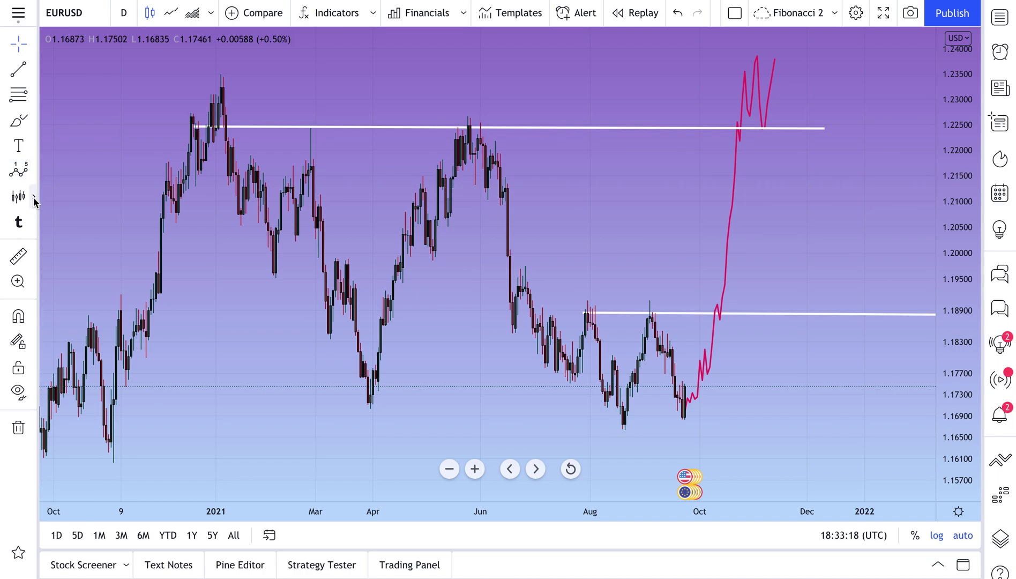
pyautogui.click(34, 198)
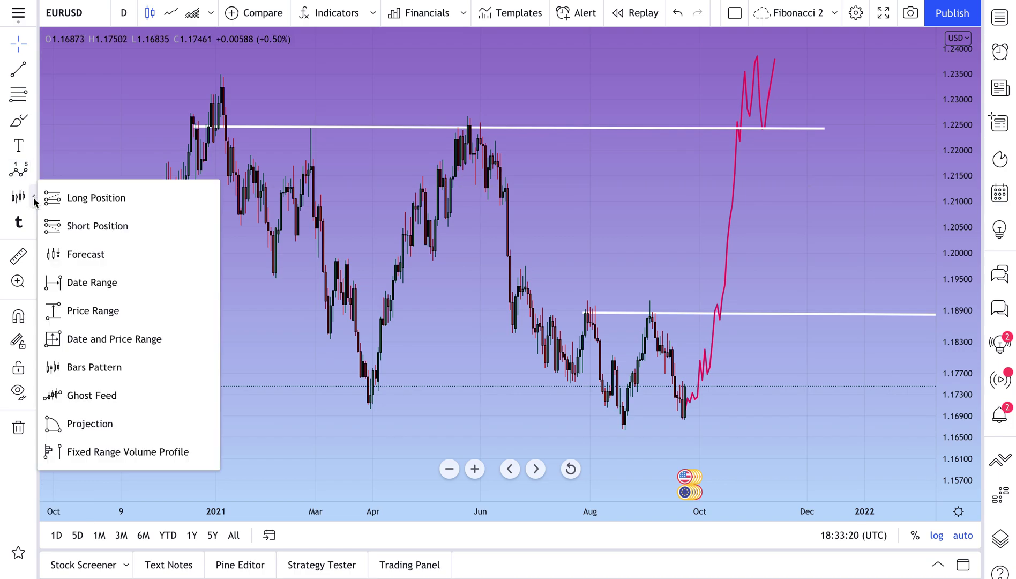